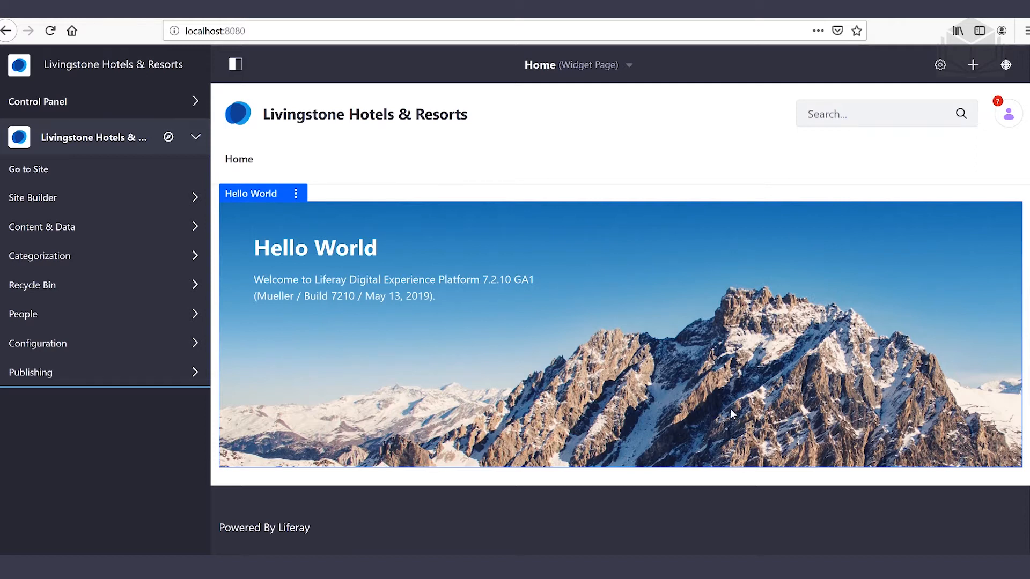
# Remove the Hello World widget from the Home page and confirm the removal.
pyautogui.click(236, 64)
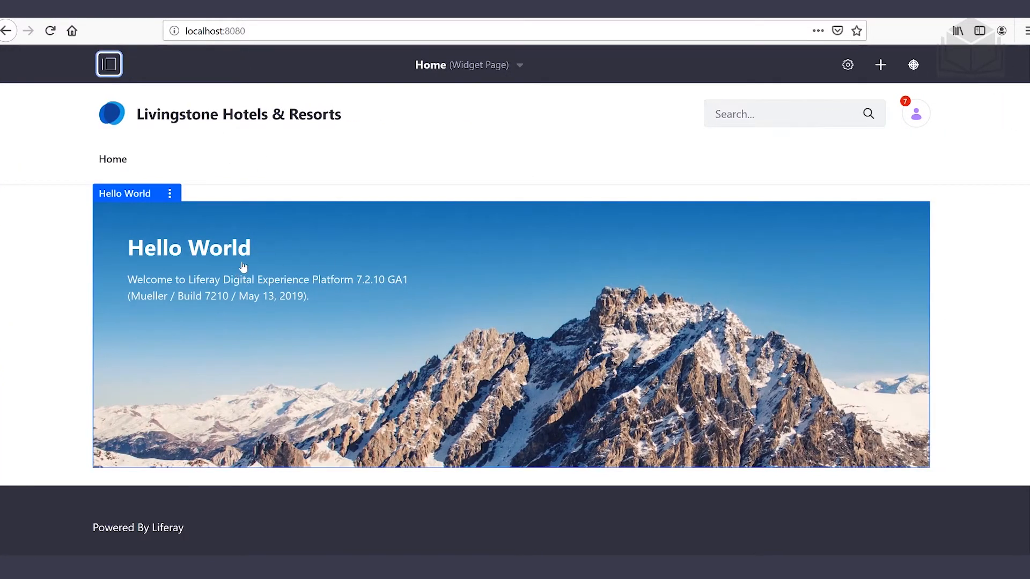
pyautogui.click(169, 194)
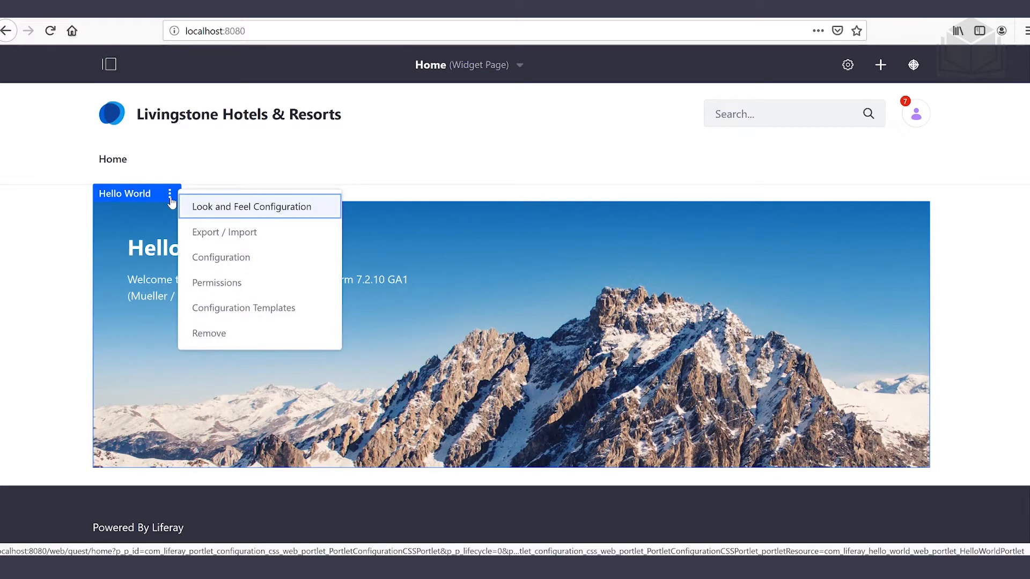
pyautogui.click(236, 334)
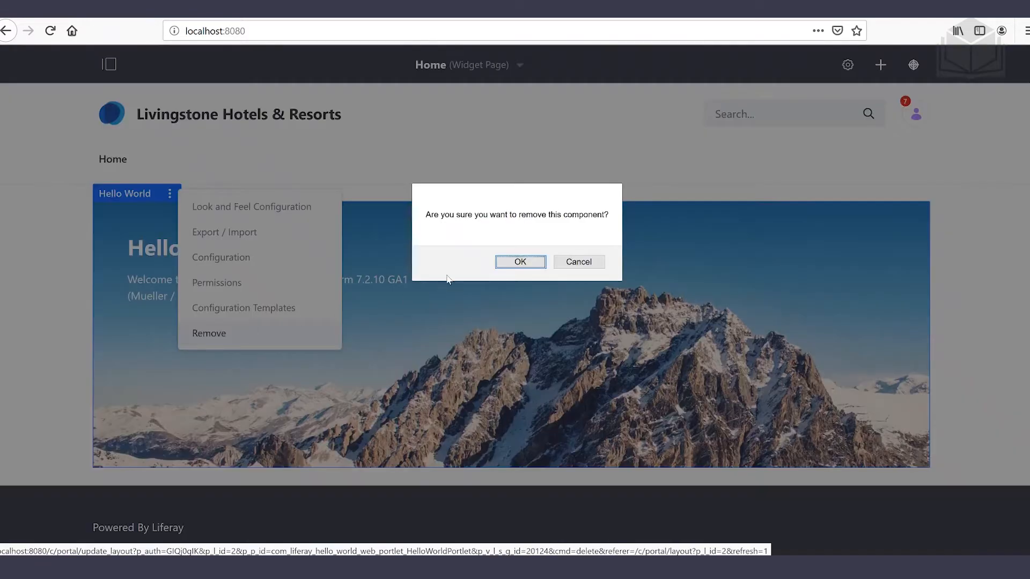
pyautogui.click(520, 262)
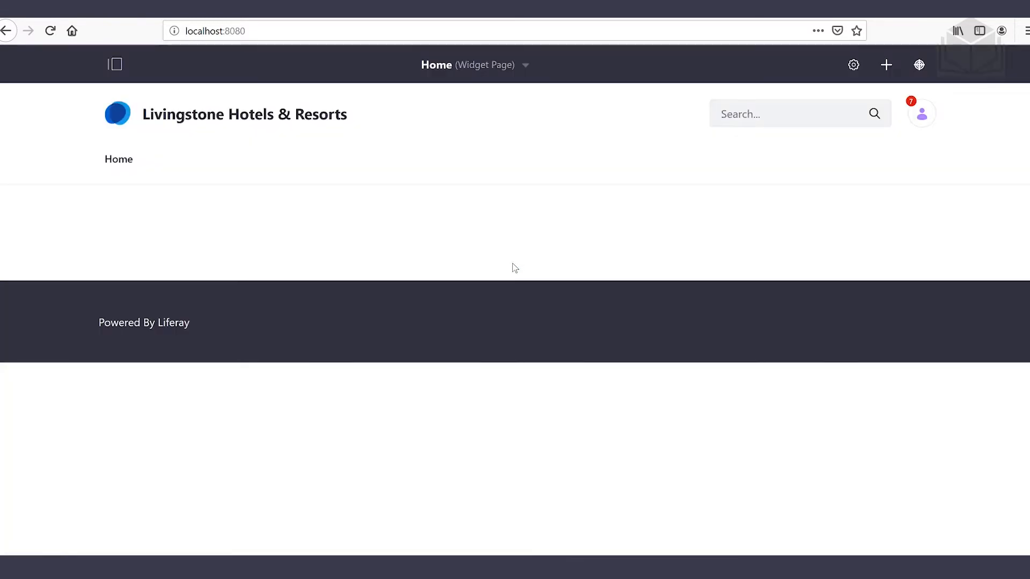
# Open the site's Public Pages configuration and expand its logo settings.
pyautogui.click(118, 65)
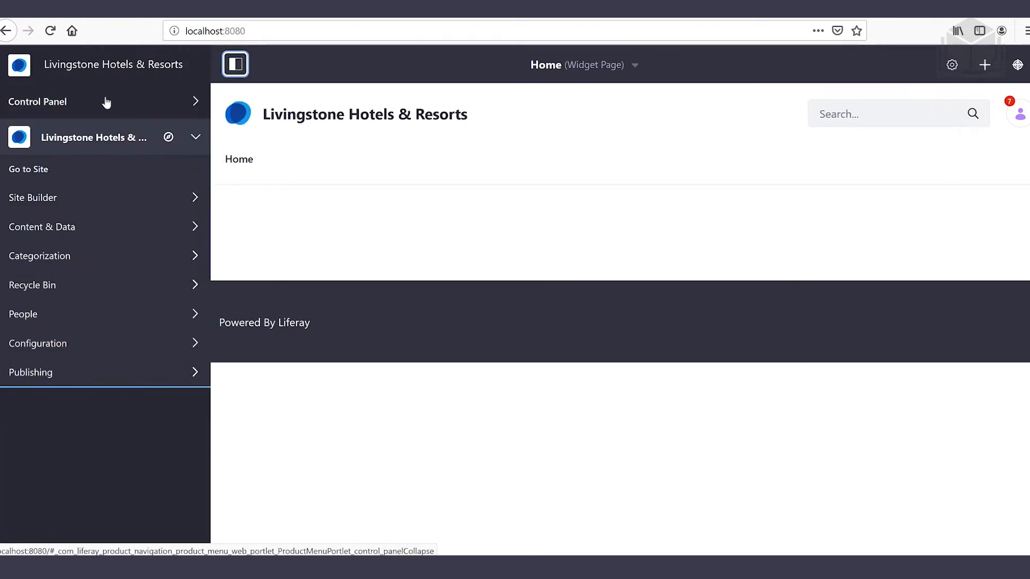
pyautogui.click(100, 202)
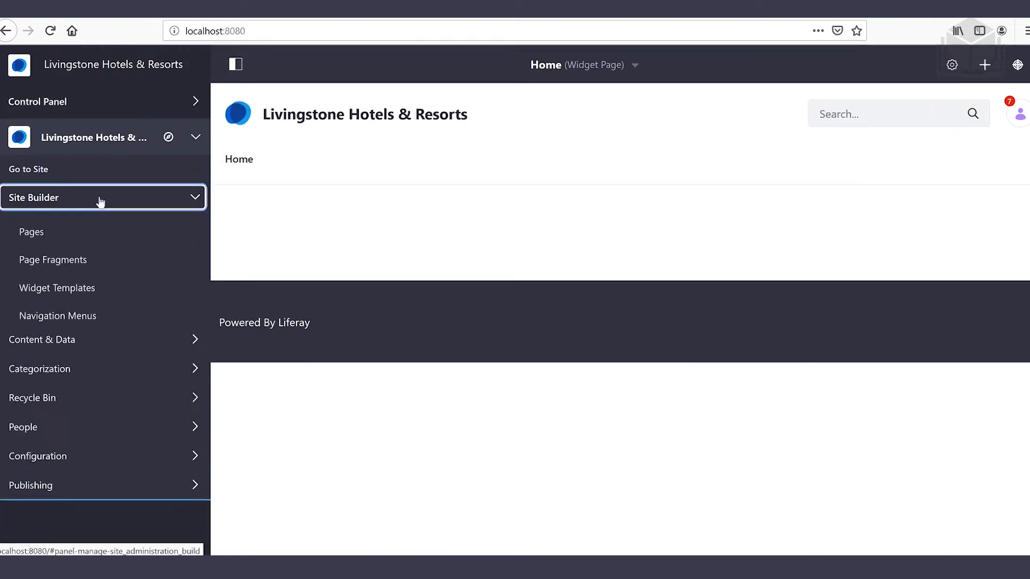
pyautogui.click(81, 236)
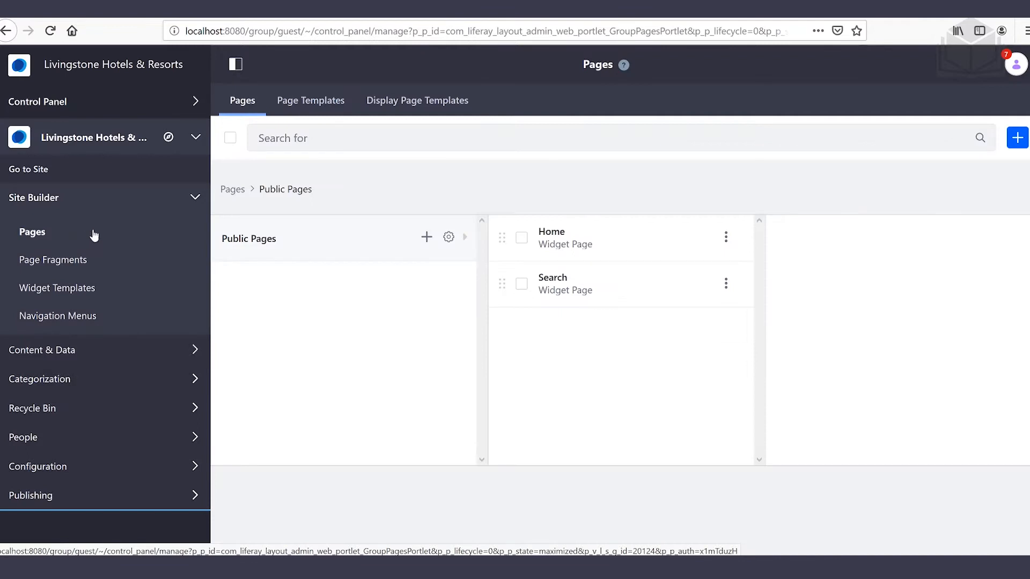
pyautogui.click(449, 238)
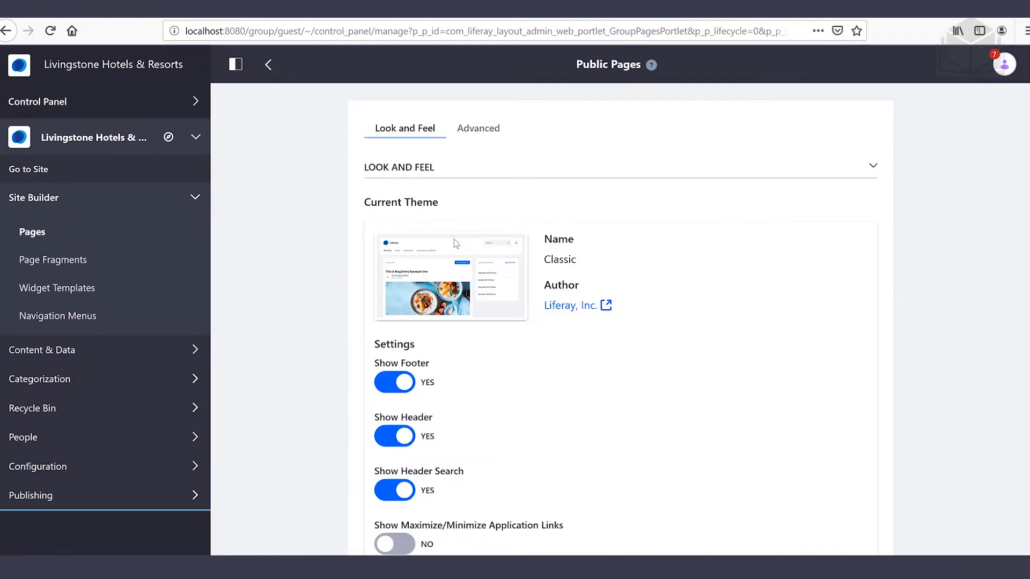
pyautogui.scroll(-7, 454, 243)
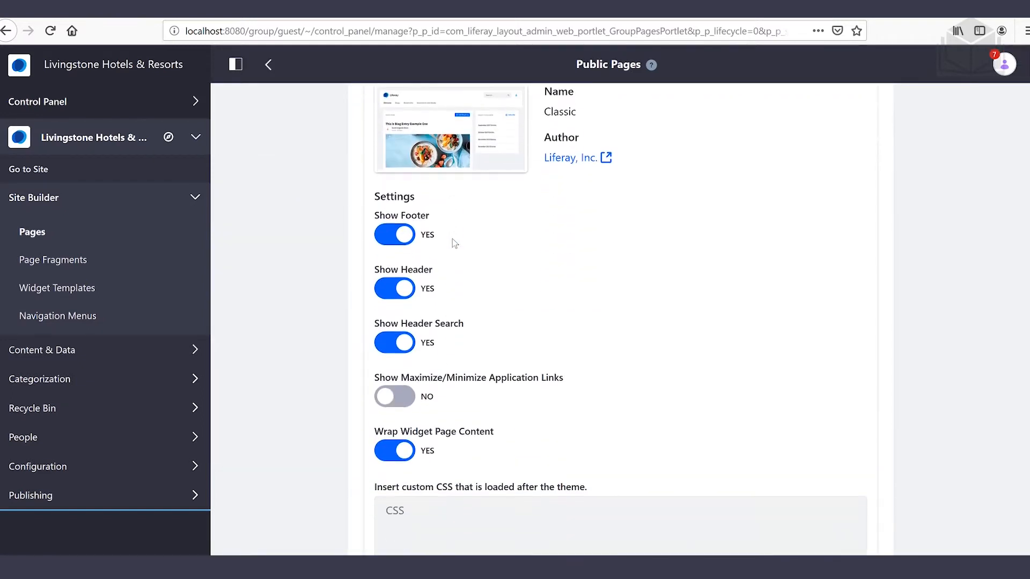
pyautogui.scroll(-1, 453, 244)
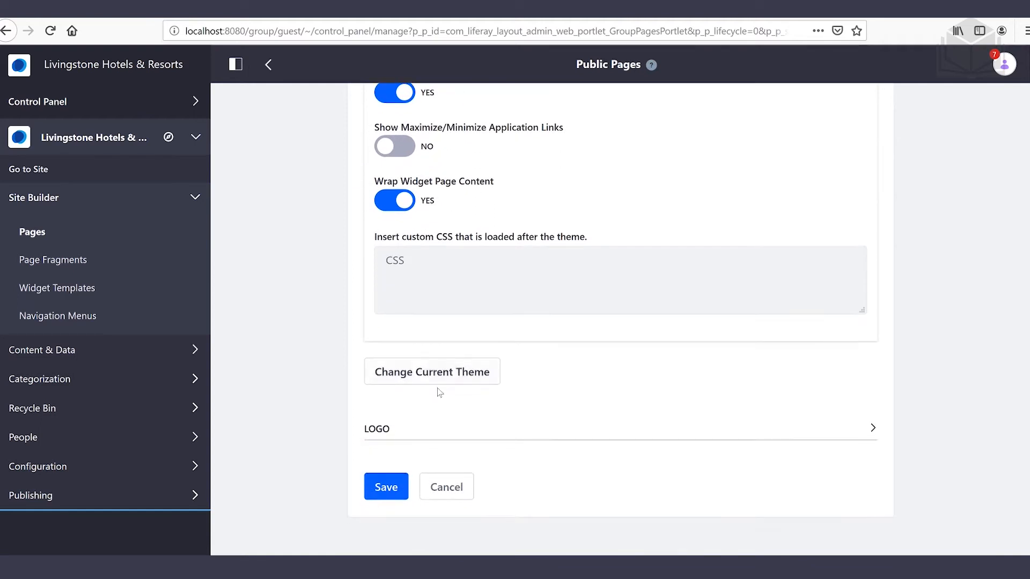
pyautogui.click(430, 431)
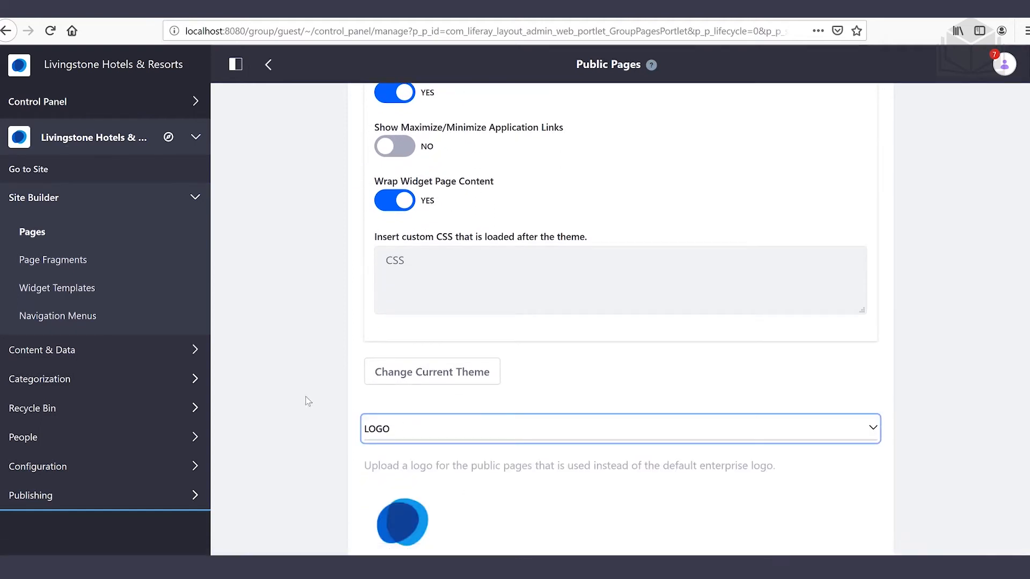
pyautogui.scroll(-3, 308, 401)
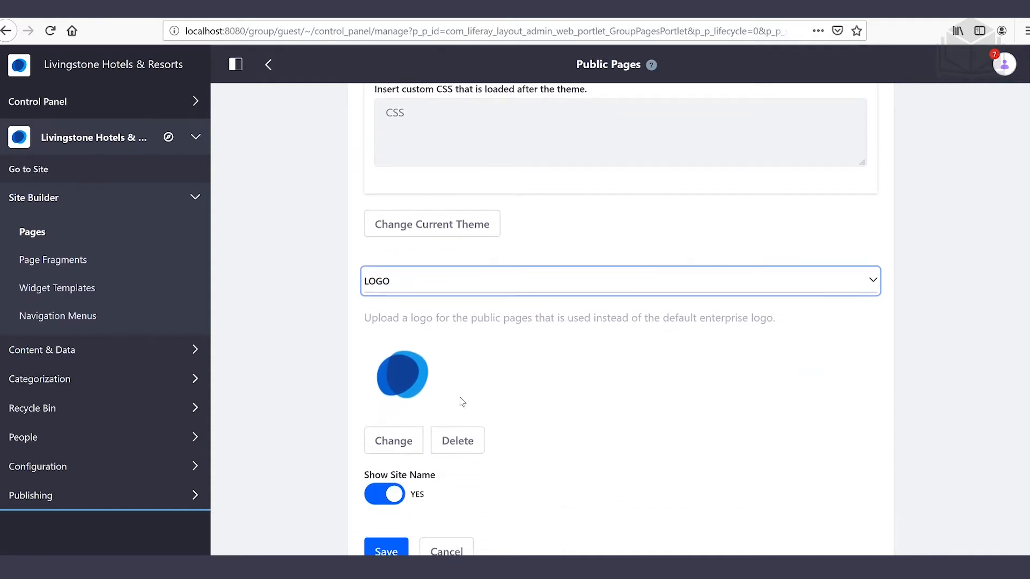
# Replace the public pages logo with livingstone-logo.png from the 03-automate-content-publication-exercises-7.2.0 folder and save the configuration.
pyautogui.click(403, 453)
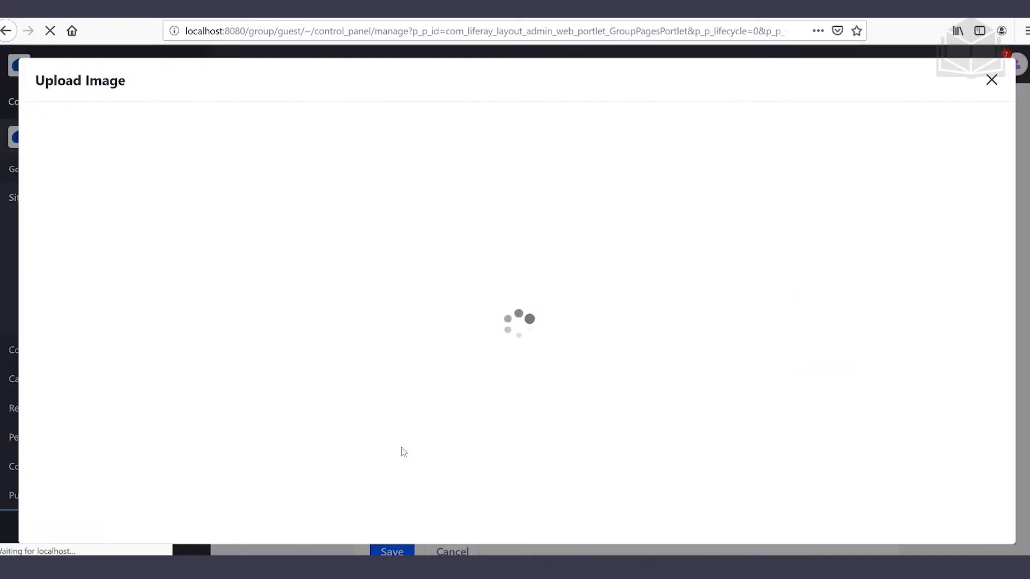
pyautogui.click(120, 264)
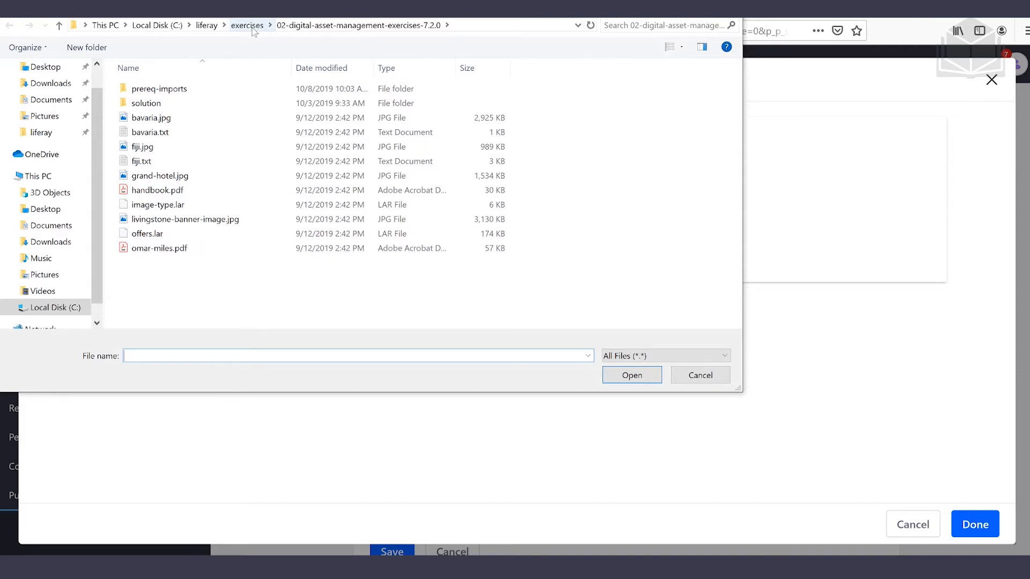
pyautogui.click(254, 26)
pyautogui.doubleClick(250, 119)
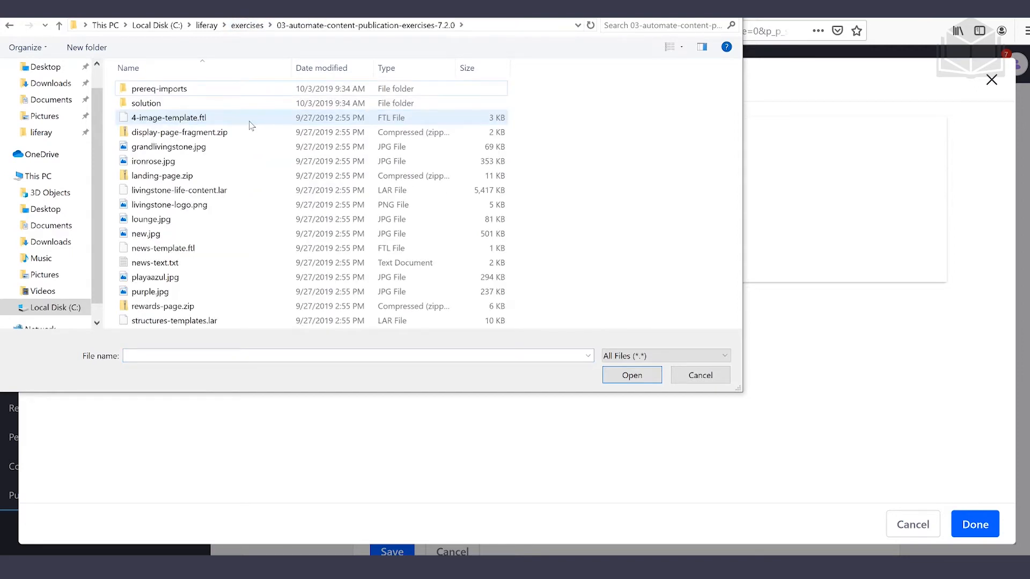
pyautogui.click(236, 207)
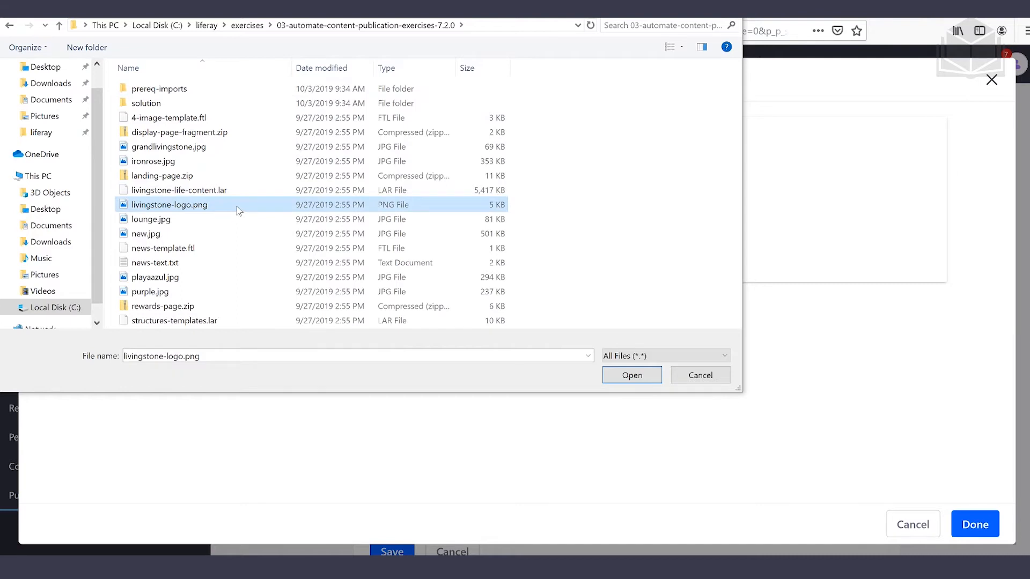
pyautogui.click(645, 376)
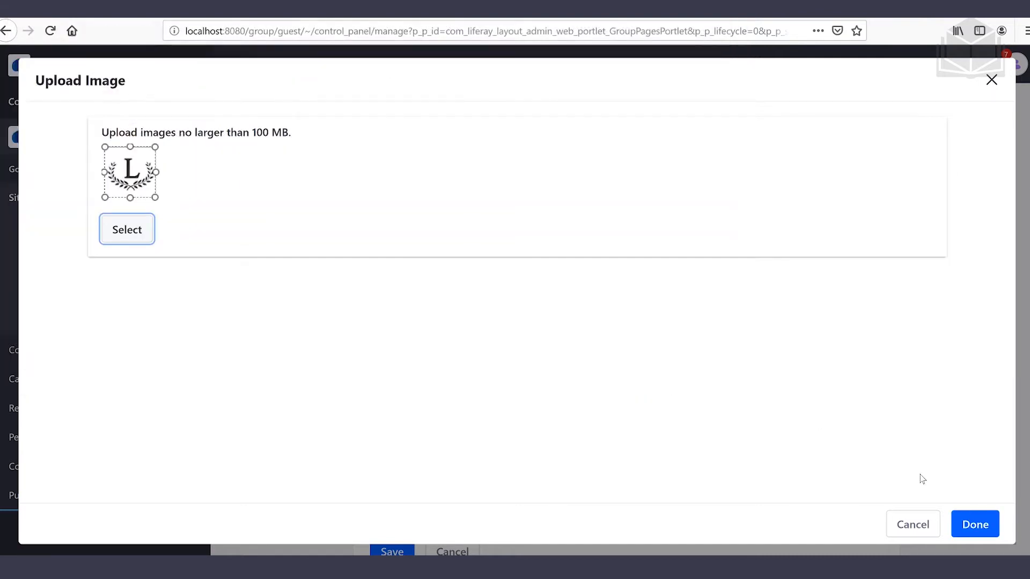
pyautogui.click(964, 525)
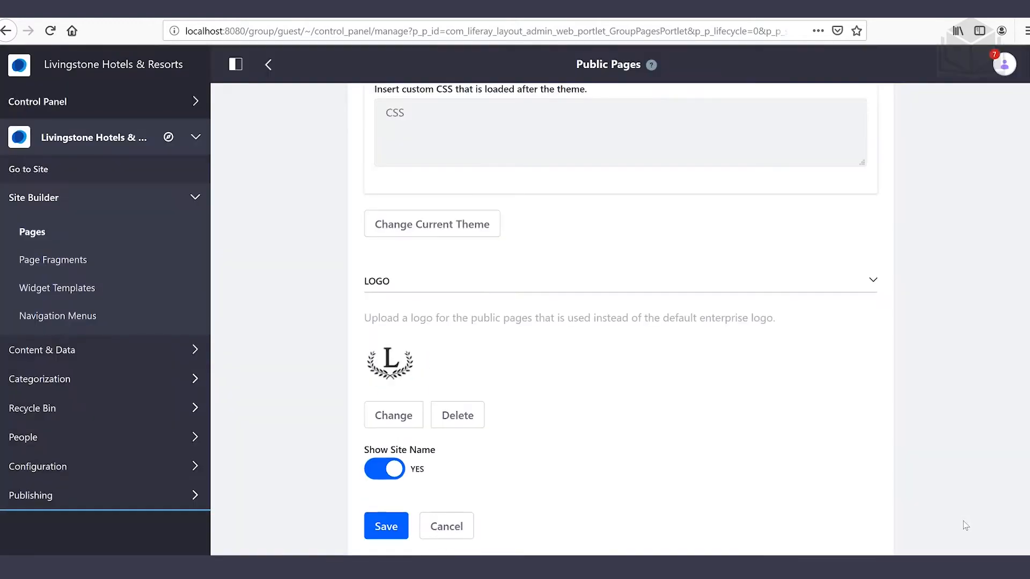
pyautogui.click(387, 526)
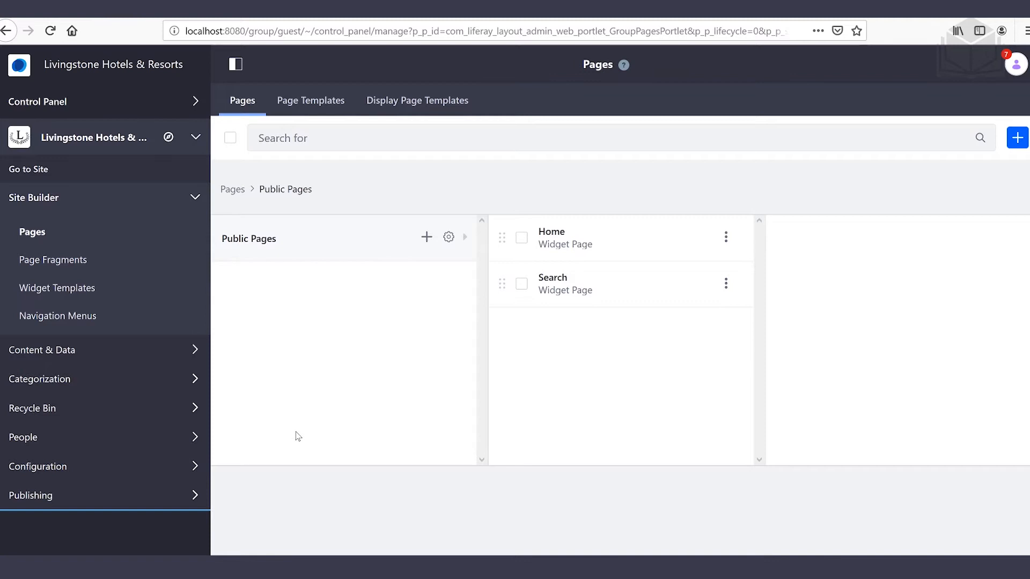
# Start a new web content structure for the site and name it News.
pyautogui.click(129, 352)
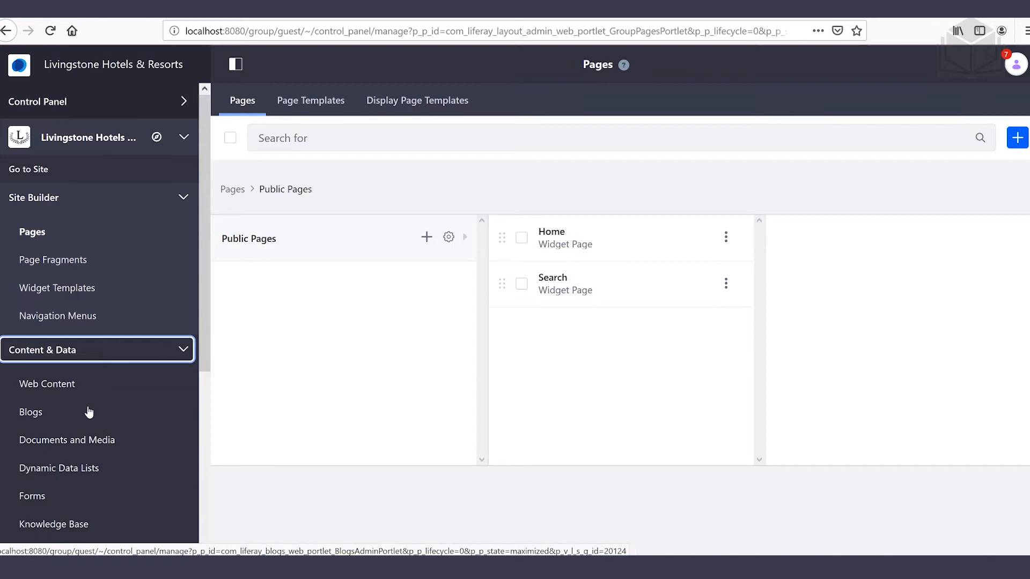
pyautogui.click(75, 389)
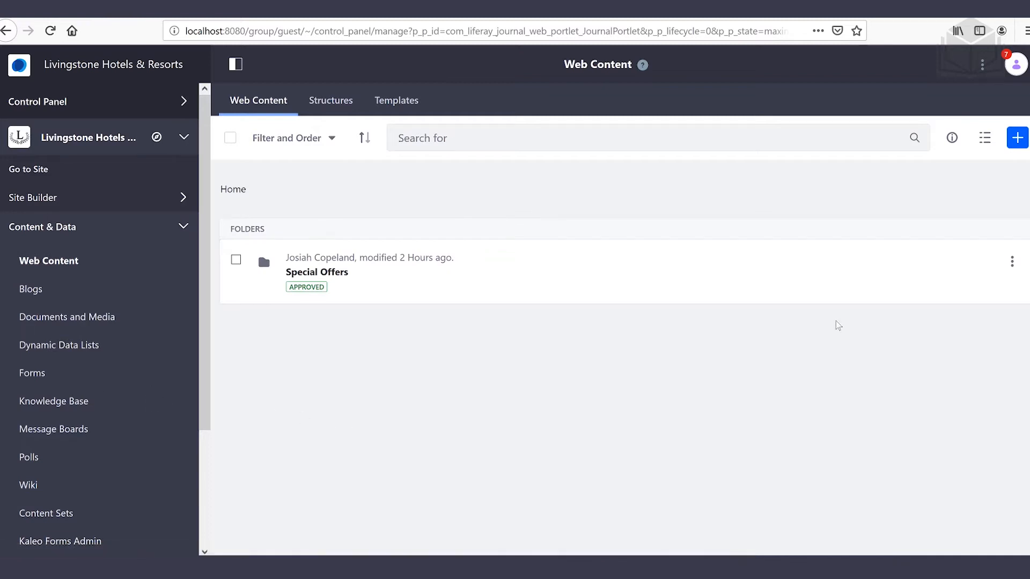
pyautogui.click(336, 108)
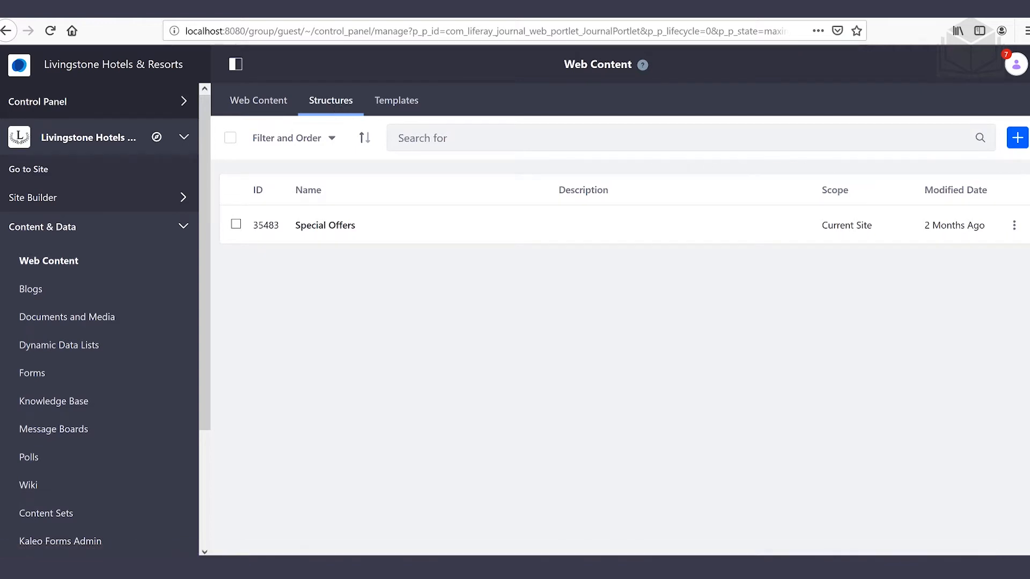
pyautogui.click(1016, 143)
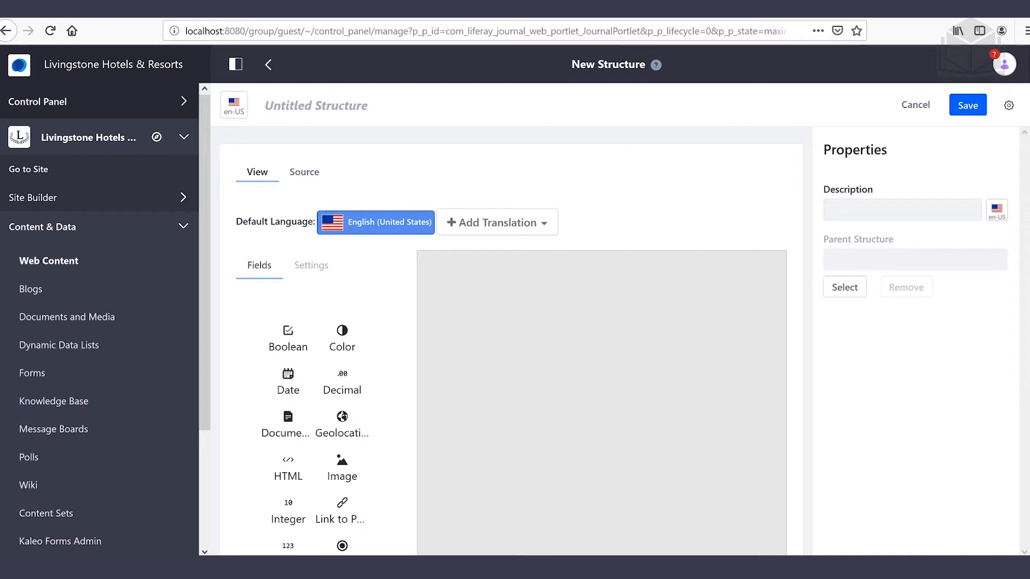
pyautogui.click(317, 105)
pyautogui.write('News')
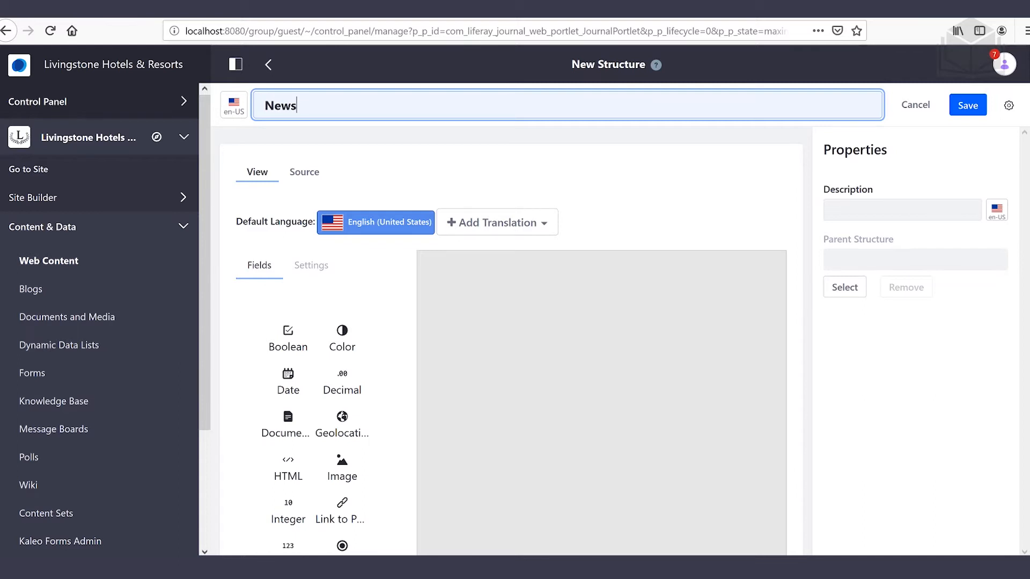
pyautogui.click(485, 294)
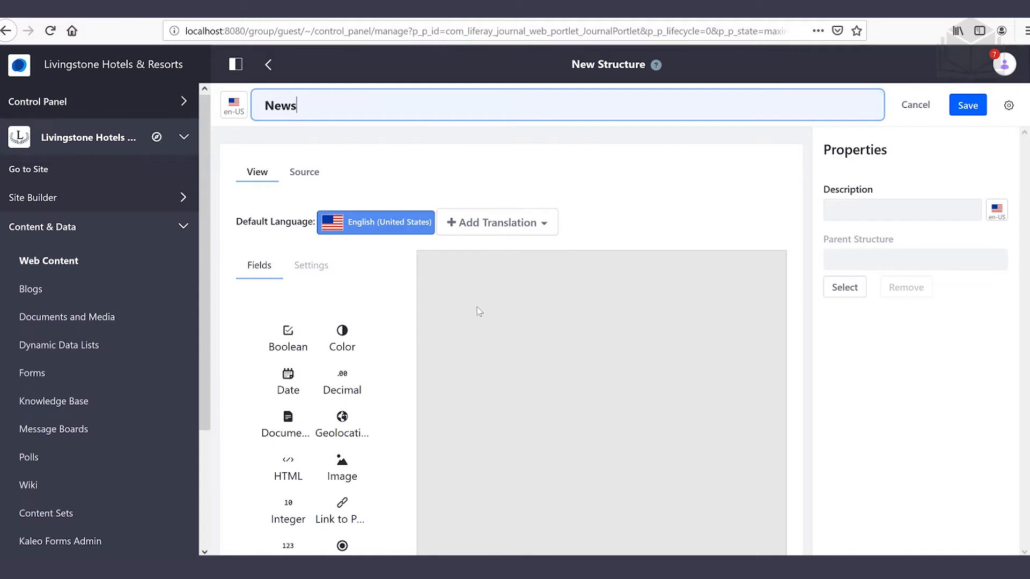
# Add two Text fields followed by a Date field to the News structure.
pyautogui.scroll(-2, 456, 311)
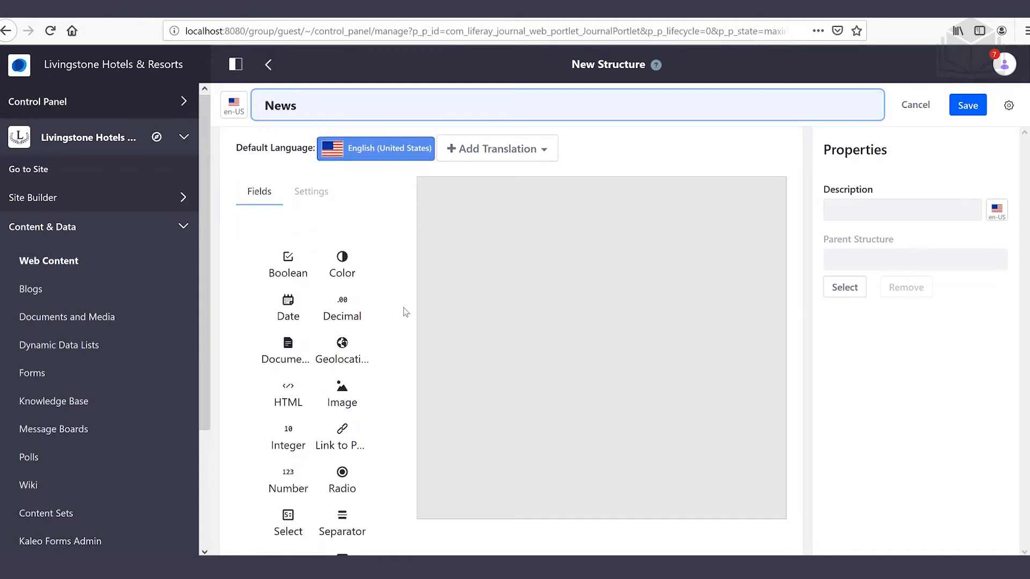
pyautogui.scroll(-2, 405, 312)
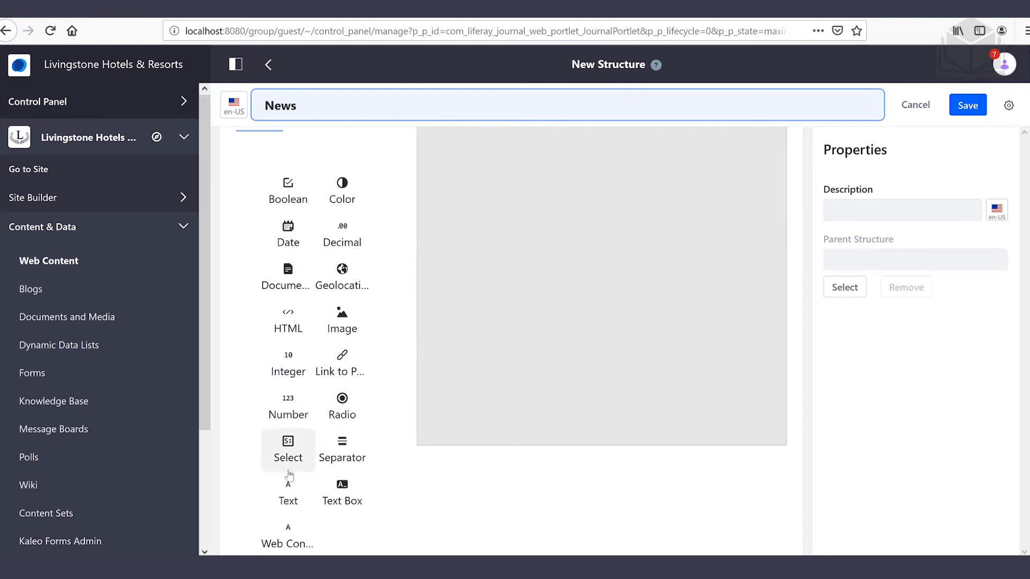
pyautogui.moveTo(288, 493); pyautogui.dragTo(473, 156)
pyautogui.scroll(2, 565, 302)
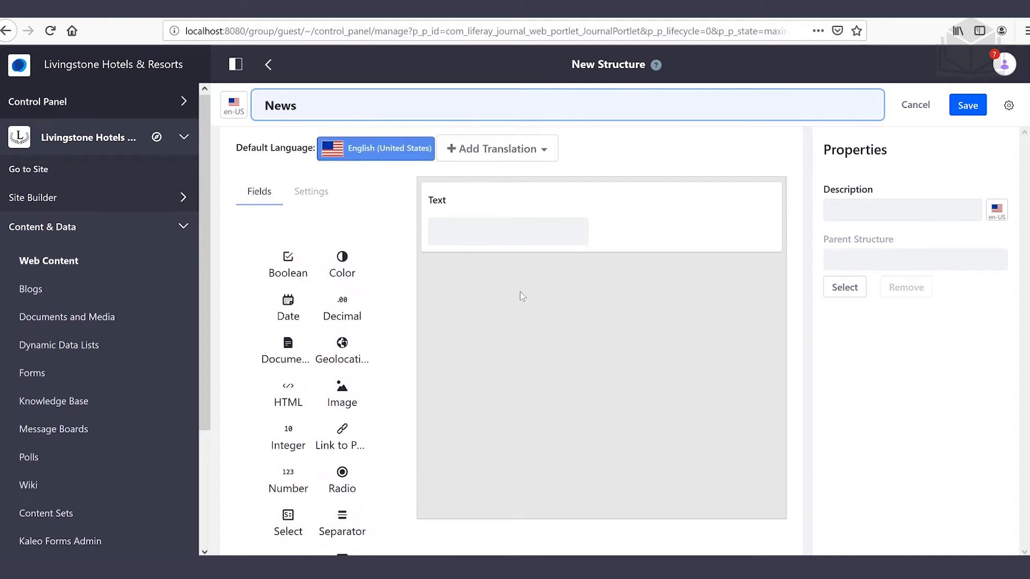
pyautogui.scroll(-2, 515, 293)
pyautogui.moveTo(288, 493); pyautogui.dragTo(463, 205)
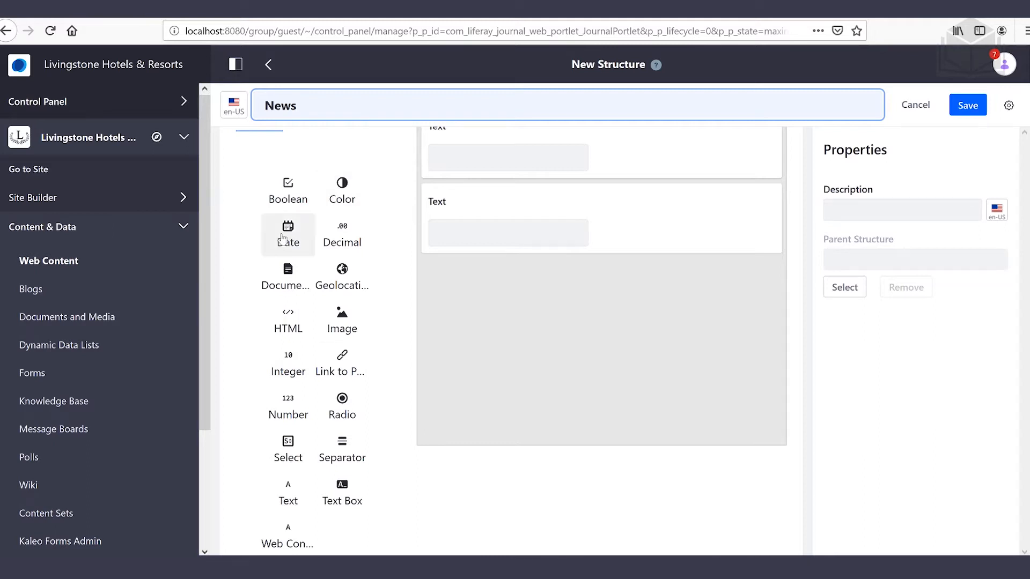
pyautogui.moveTo(283, 235); pyautogui.dragTo(563, 345)
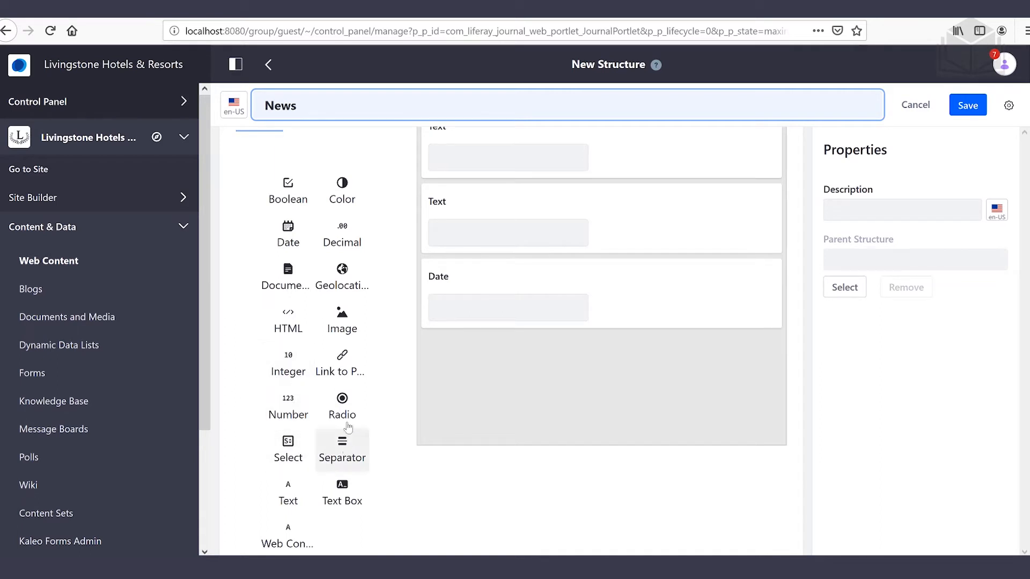
# Add an Image field, a Text field and an HTML field below the Date field, in that order.
pyautogui.moveTo(342, 320); pyautogui.dragTo(552, 410)
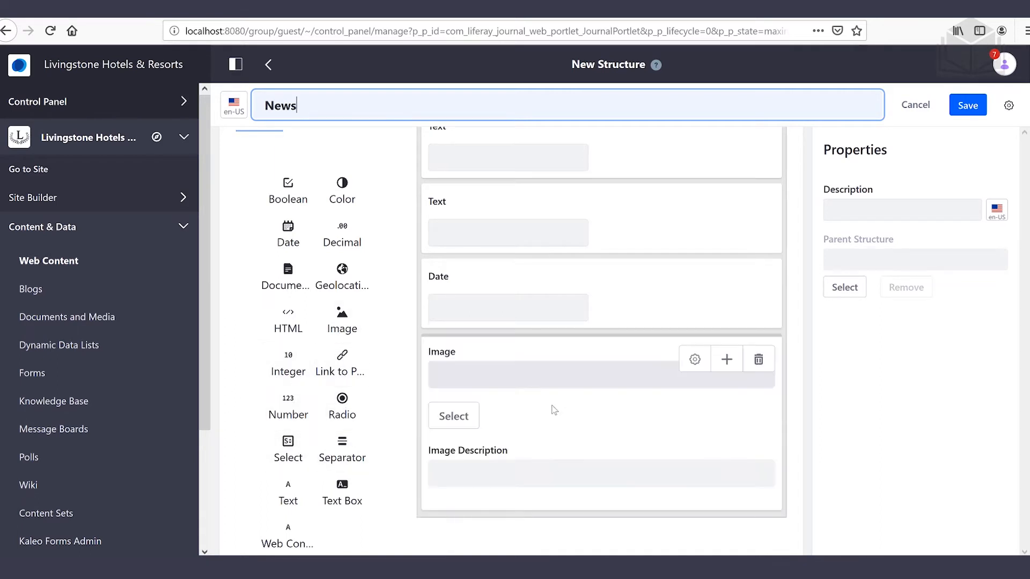
pyautogui.scroll(-2, 571, 383)
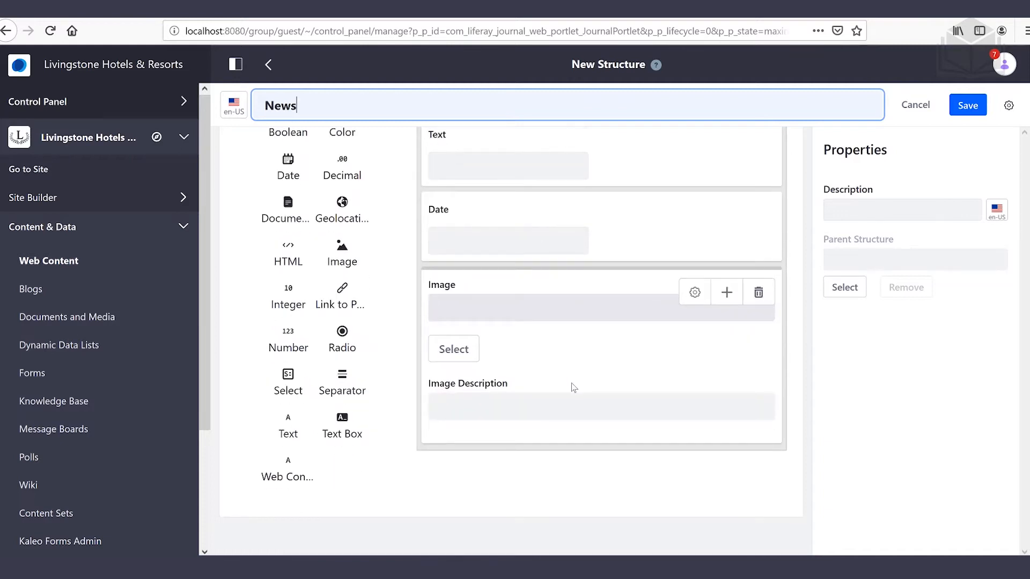
pyautogui.moveTo(287, 432); pyautogui.dragTo(491, 450)
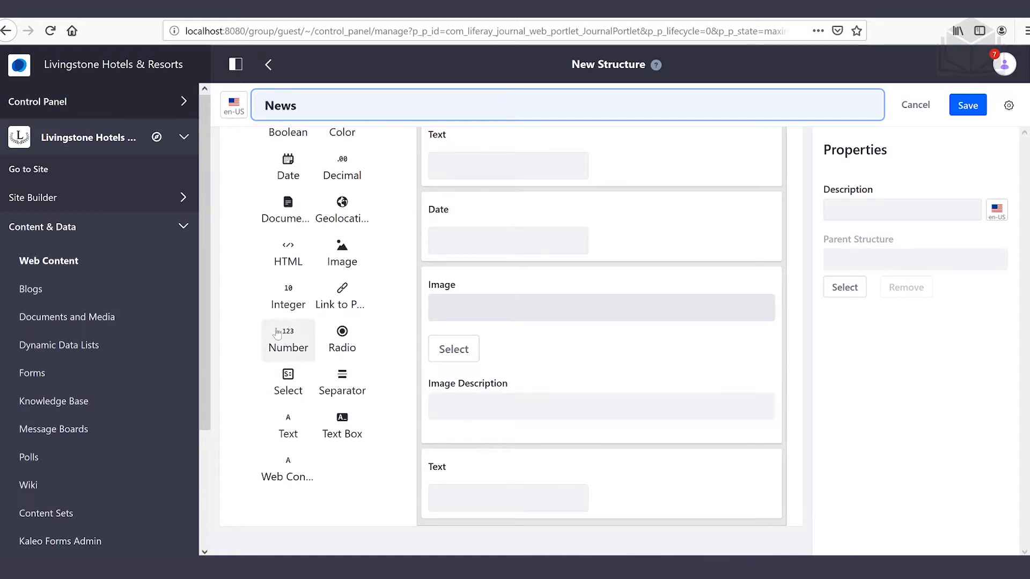
pyautogui.moveTo(288, 255); pyautogui.dragTo(477, 533)
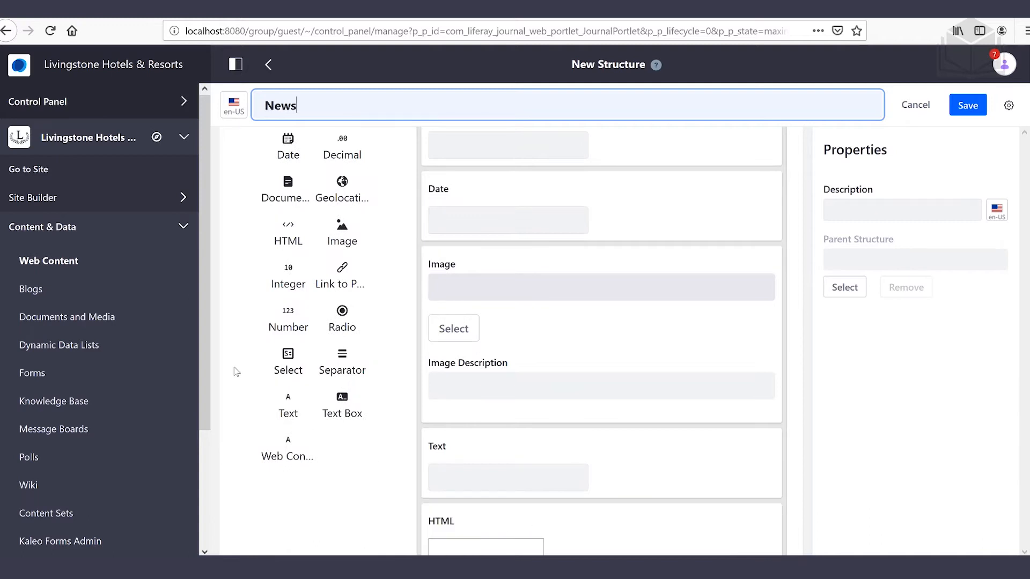
pyautogui.scroll(2, 553, 369)
pyautogui.scroll(2, 553, 369)
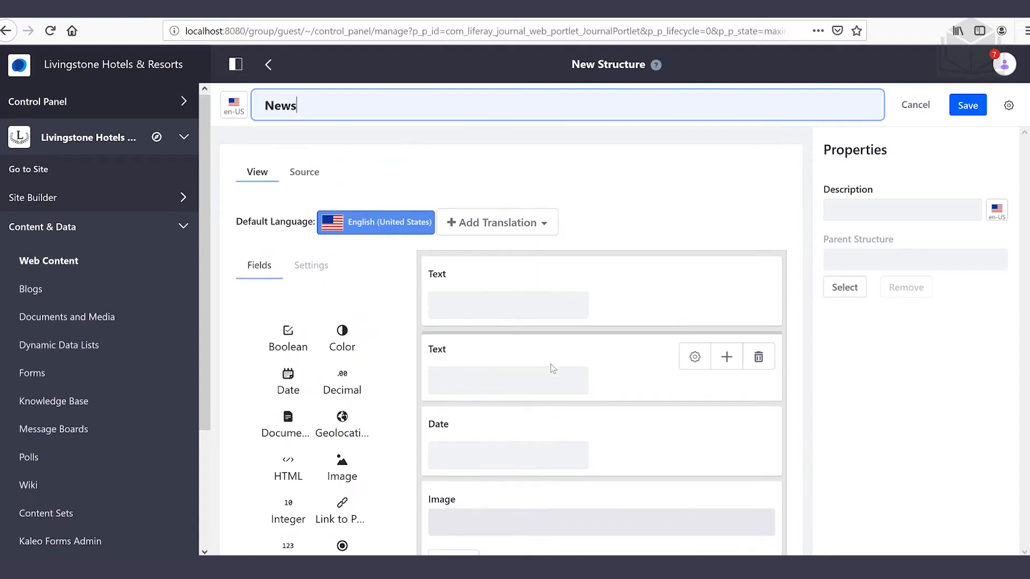
# Change the field label of the first Text field to Article Title and of the second Text field to Byline.
pyautogui.click(439, 281)
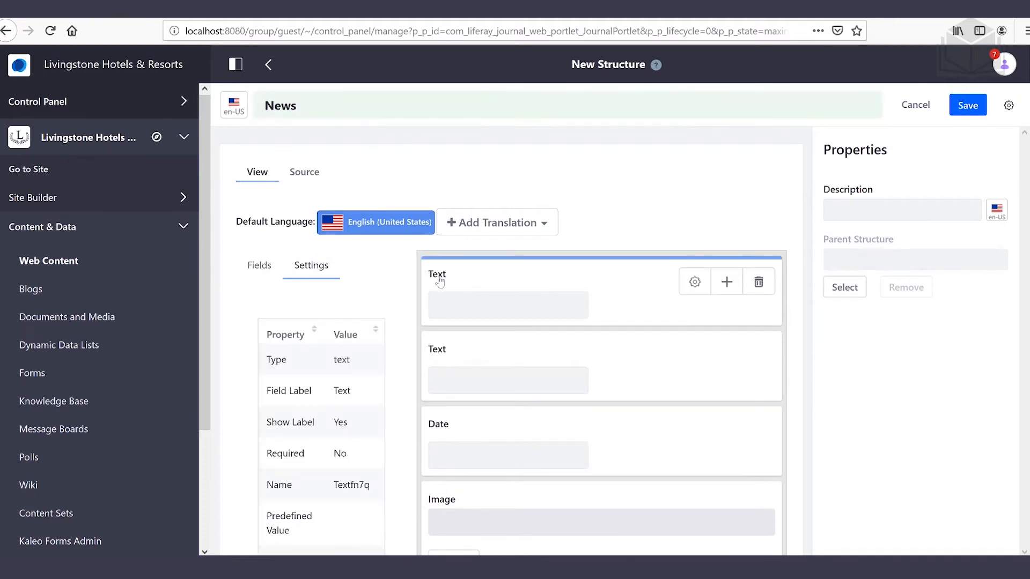
pyautogui.doubleClick(343, 391)
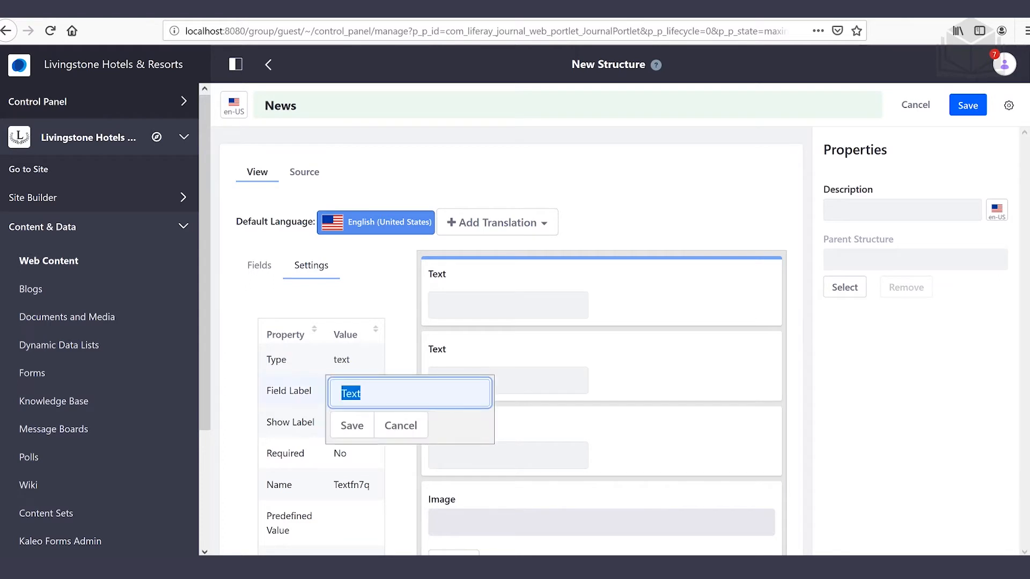
pyautogui.write('Article Title')
pyautogui.click(361, 429)
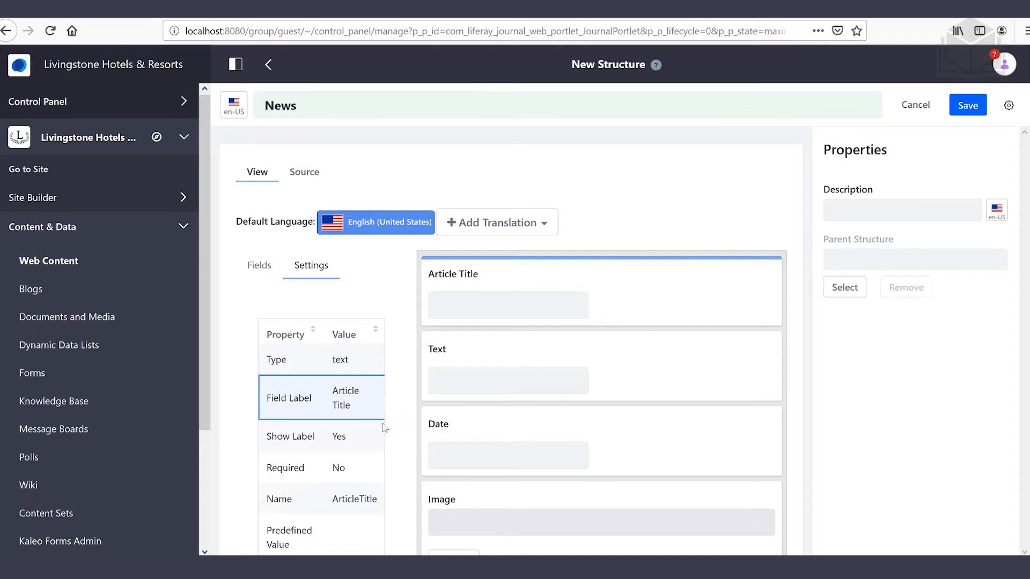
pyautogui.click(437, 356)
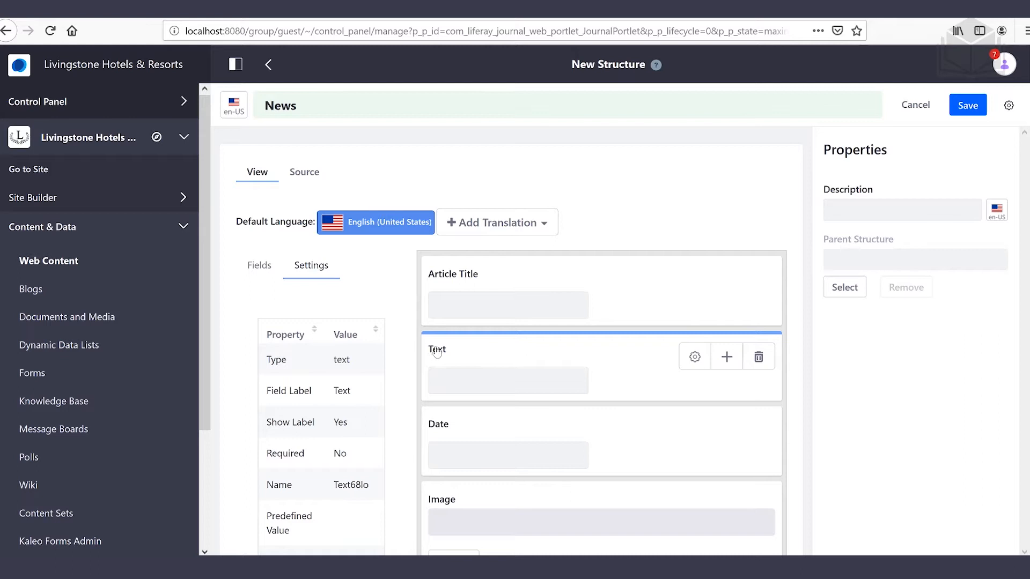
pyautogui.doubleClick(343, 391)
pyautogui.write('Byline')
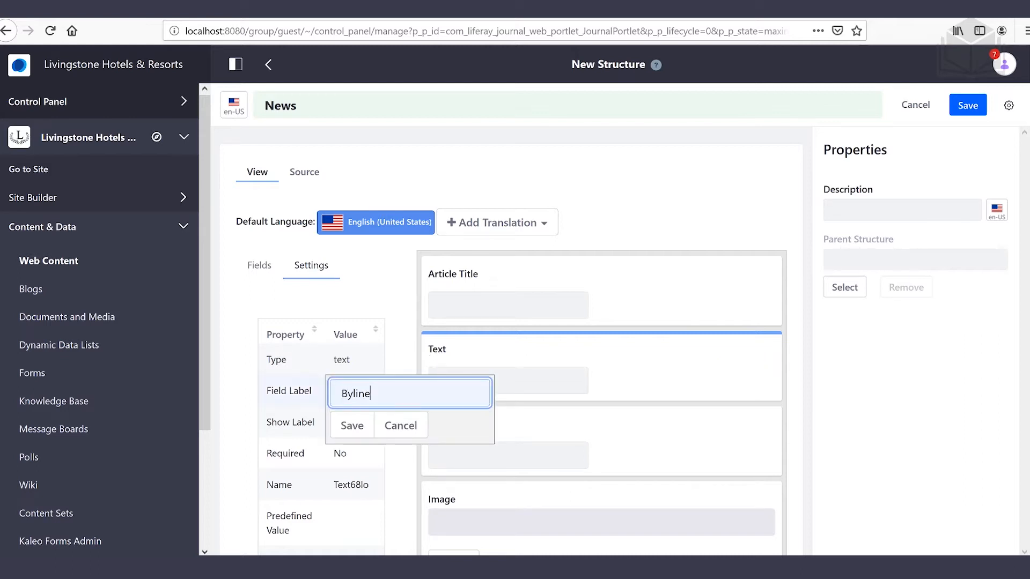
pyautogui.click(346, 427)
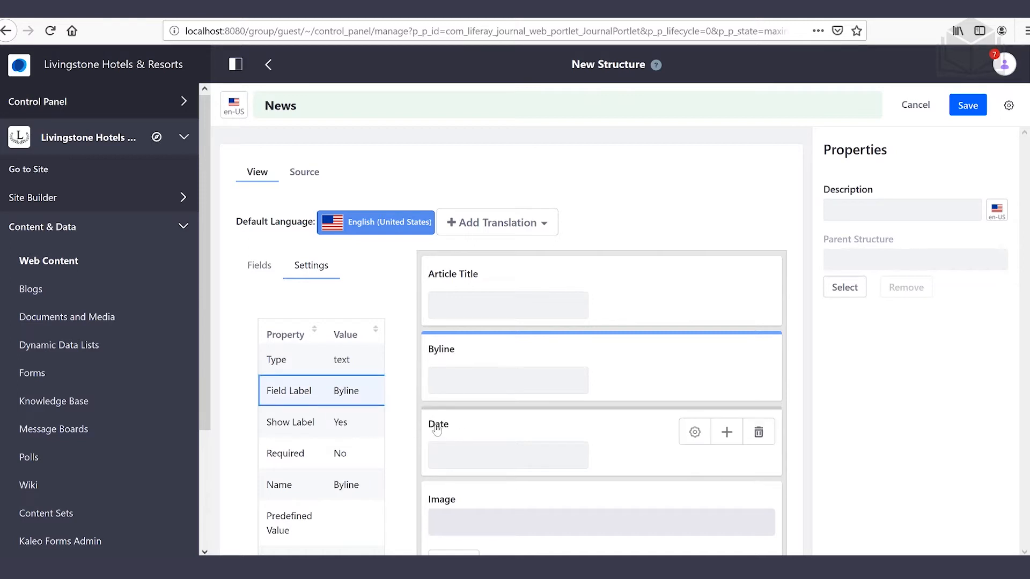
# Change the Date field's label to Posted On and the Image field's label to Story Image.
pyautogui.click(436, 426)
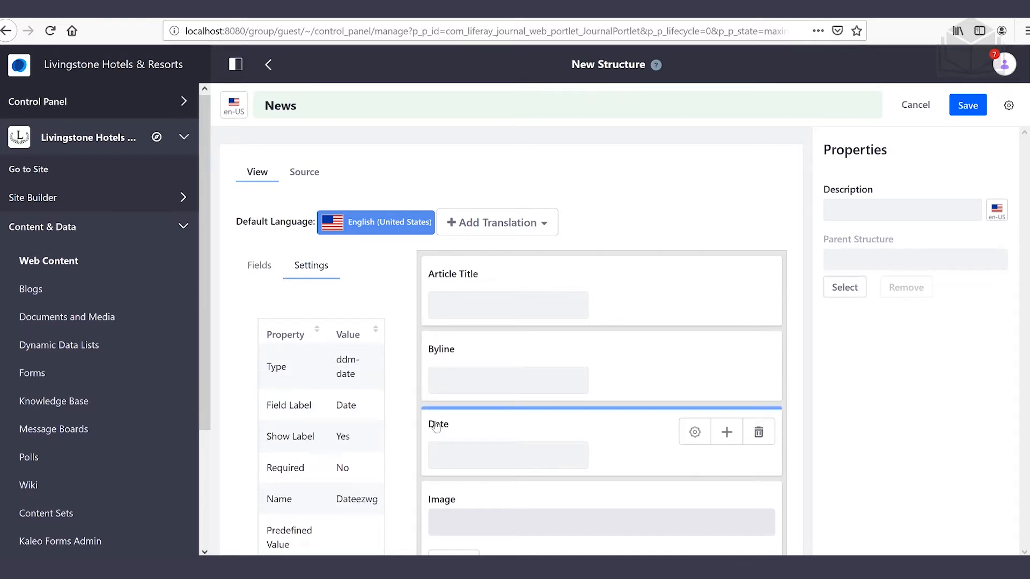
pyautogui.doubleClick(351, 406)
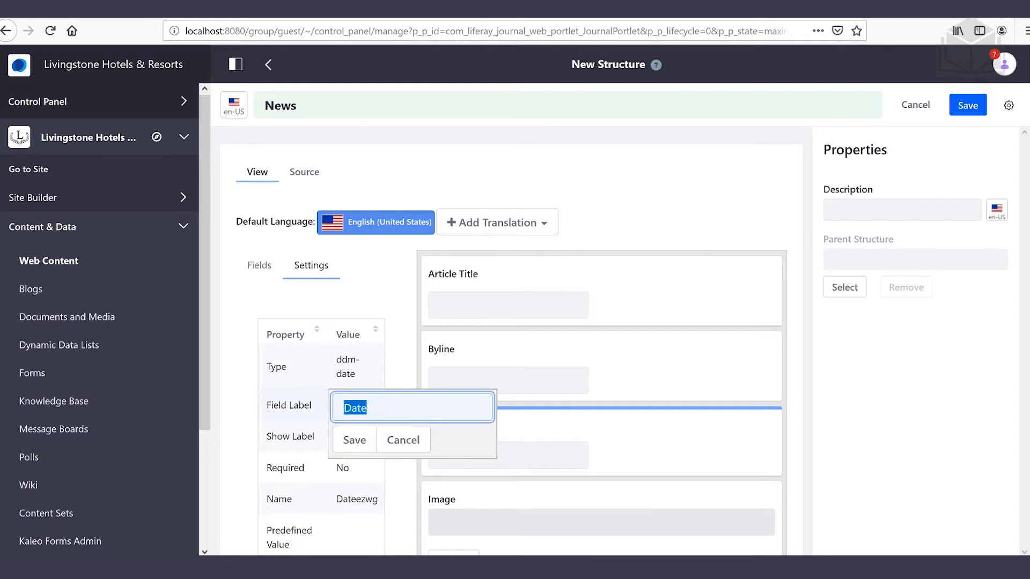
pyautogui.write('Posted On')
pyautogui.click(362, 448)
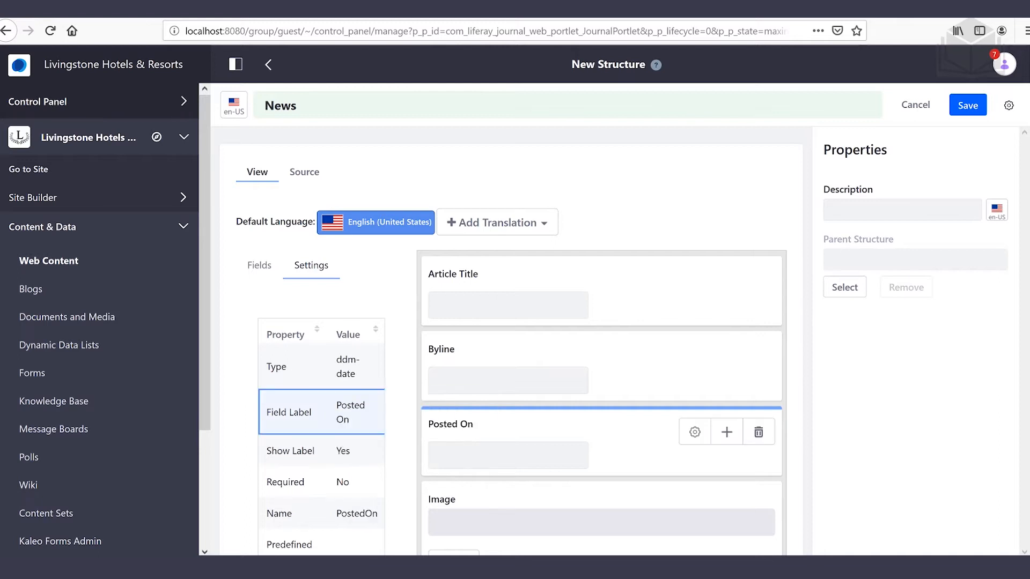
pyautogui.scroll(-1, 432, 437)
pyautogui.click(446, 430)
pyautogui.click(345, 331)
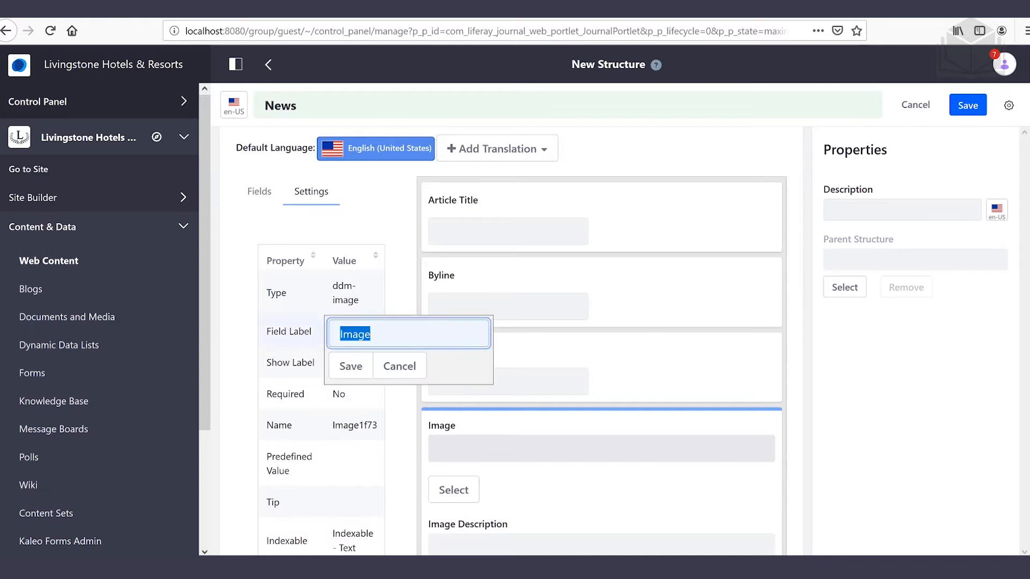
pyautogui.write('Story Image')
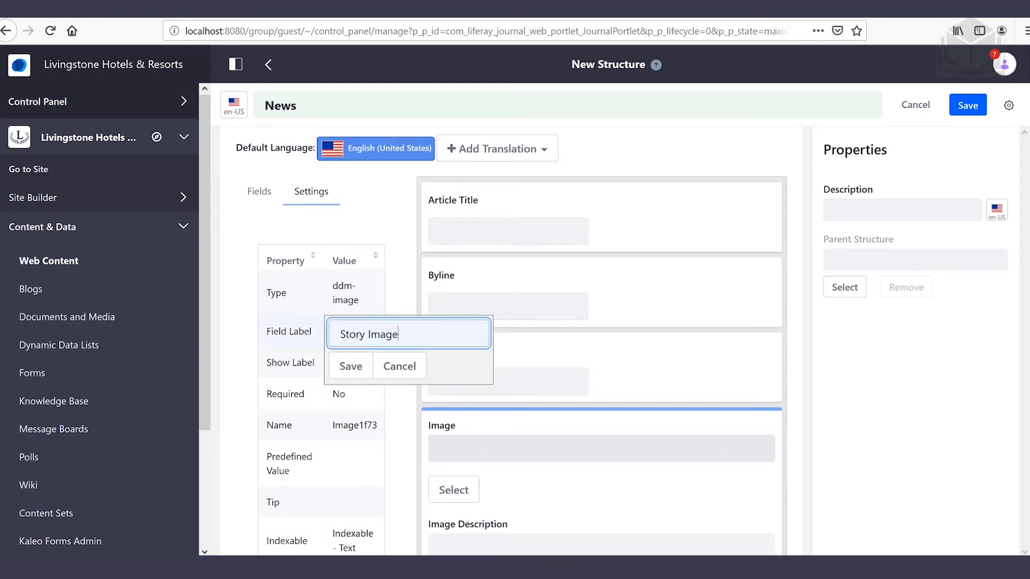
pyautogui.click(349, 370)
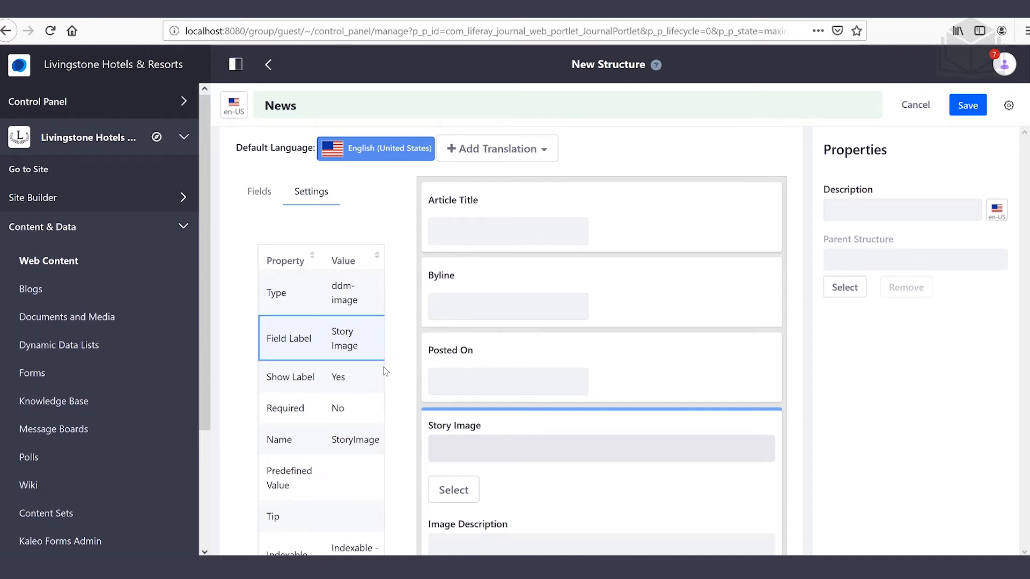
# Change the field label of the Text field below Story Image to Lead.
pyautogui.scroll(-5, 444, 363)
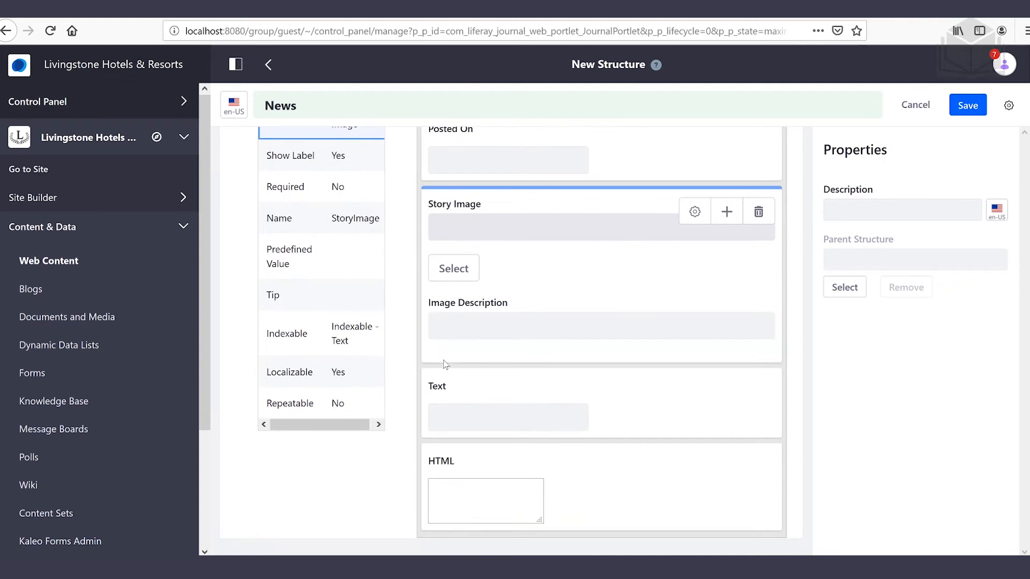
pyautogui.click(437, 394)
pyautogui.scroll(3, 343, 214)
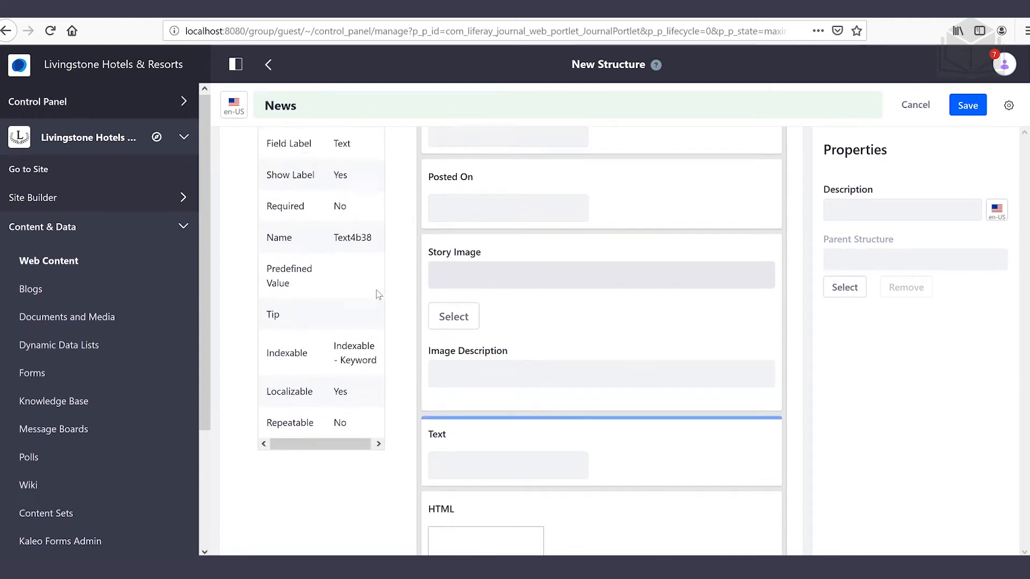
pyautogui.click(346, 172)
pyautogui.write('Lead')
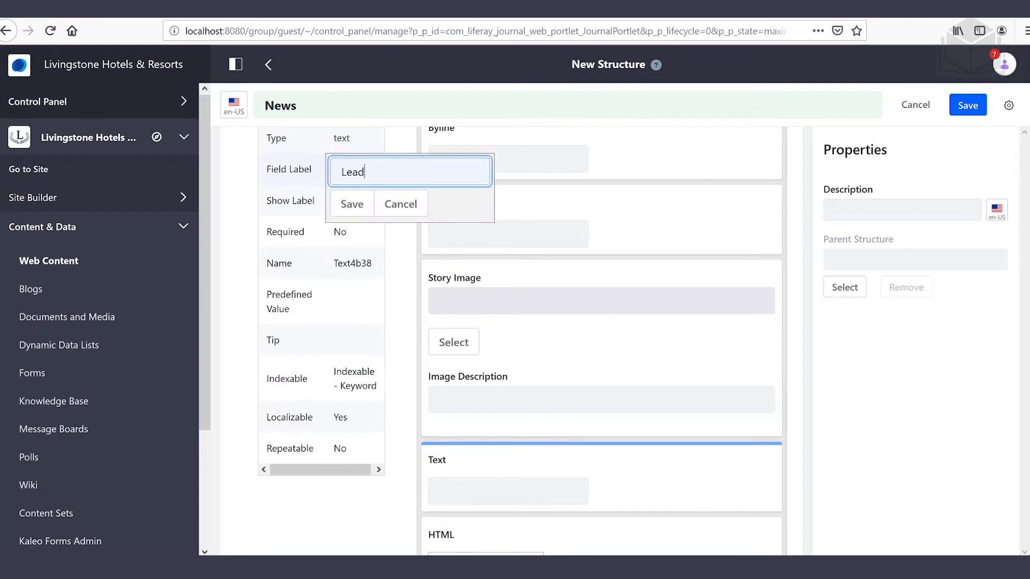
pyautogui.click(351, 204)
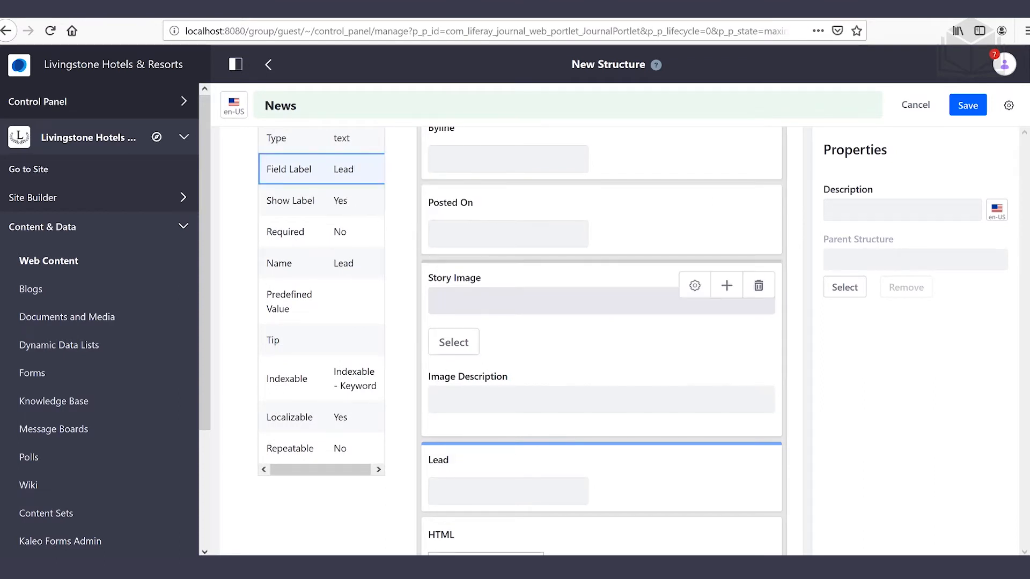
# Change the field label of the HTML field at the end of the structure to Content.
pyautogui.scroll(-2, 551, 315)
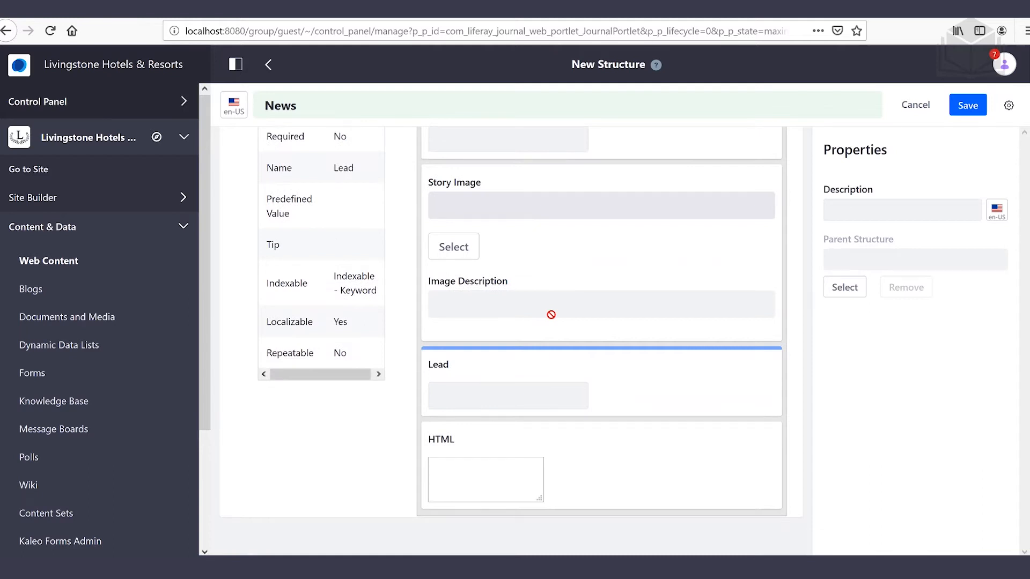
pyautogui.click(437, 433)
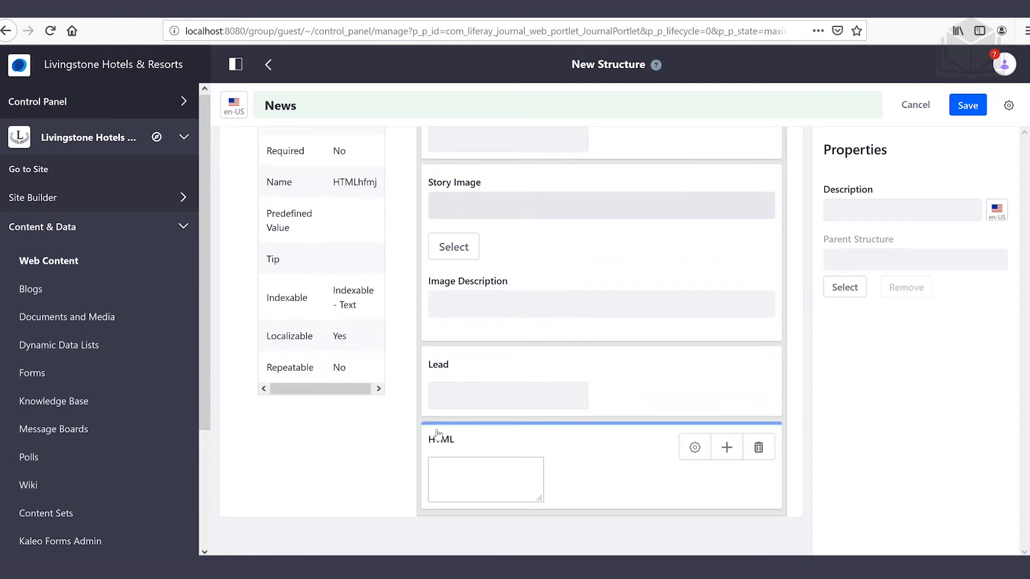
pyautogui.scroll(2, 359, 182)
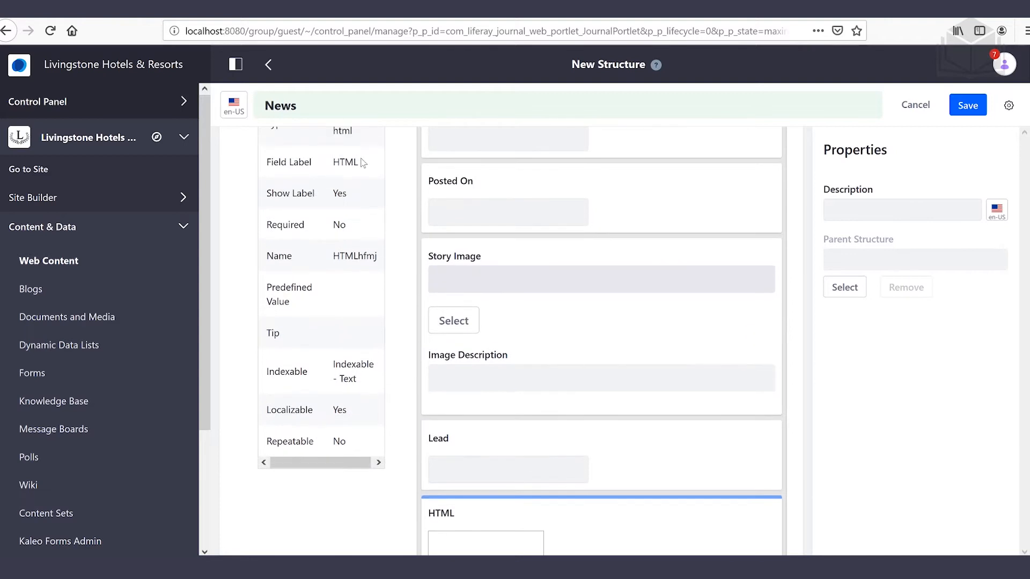
pyautogui.click(362, 162)
pyautogui.write('Content')
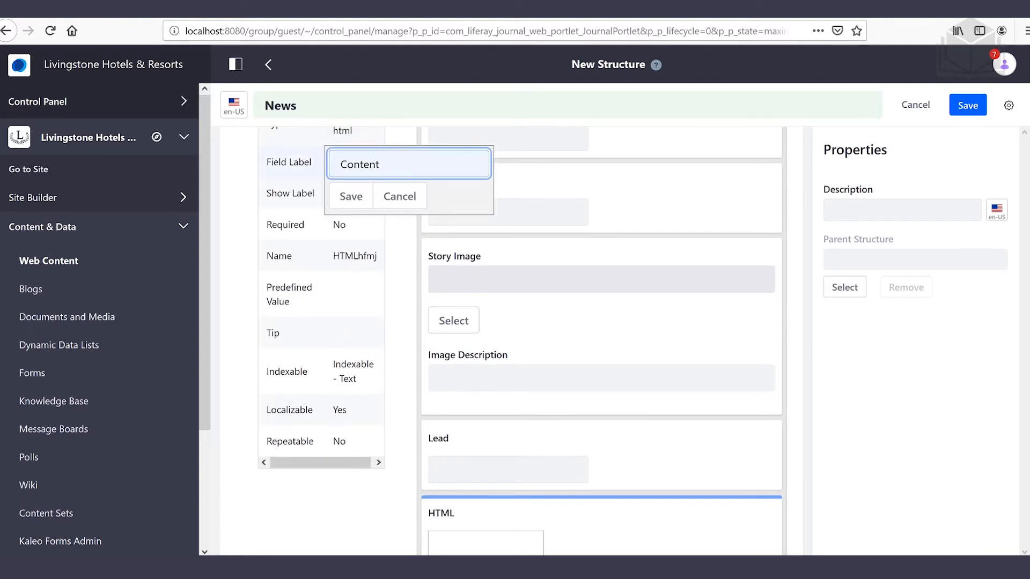
pyautogui.click(343, 198)
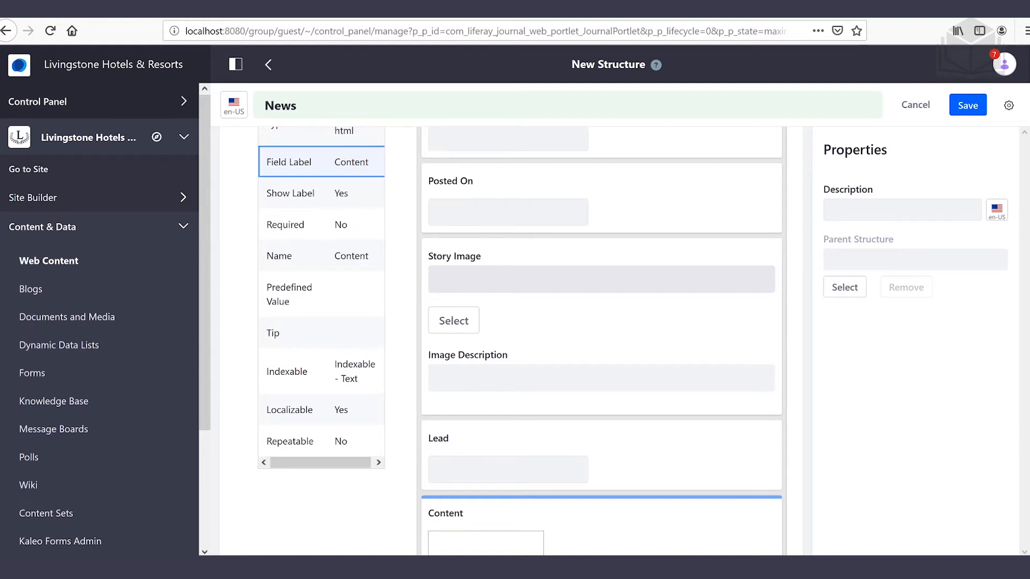
# Set the structure's description to "To be used by content Creators adding news articles to the Livinstone Site." and save the News structure.
pyautogui.scroll(5, 949, 428)
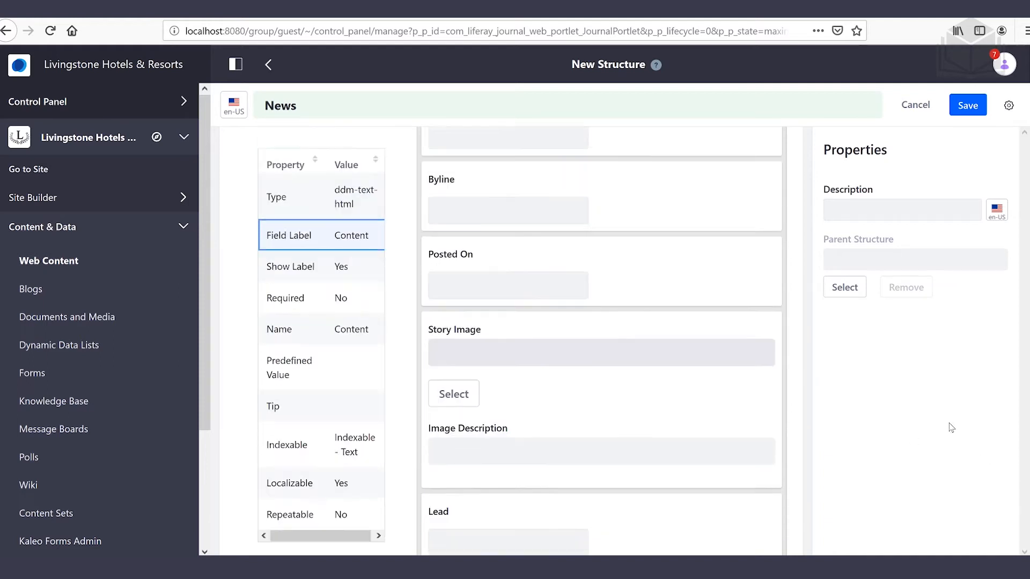
pyautogui.click(895, 210)
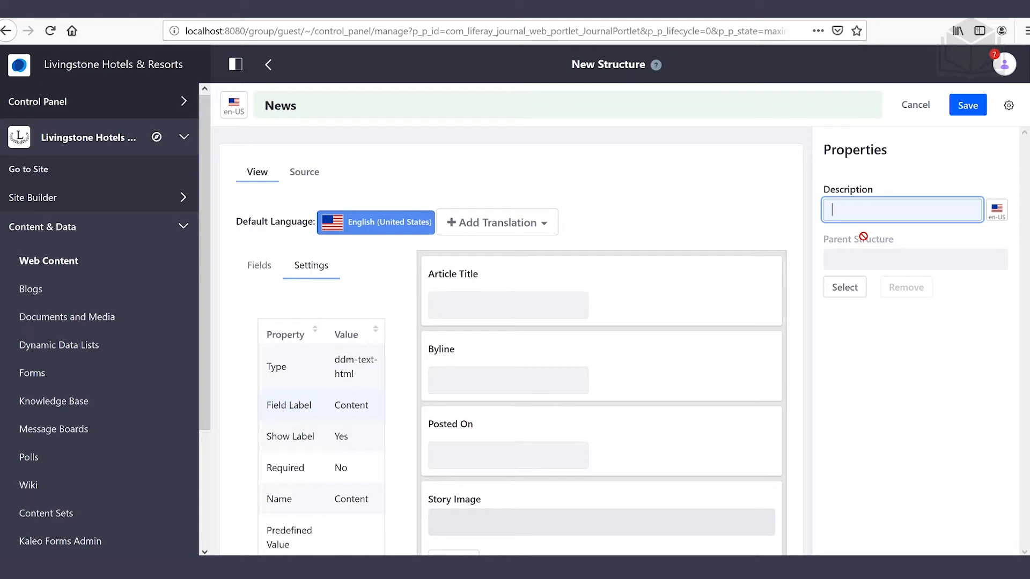
pyautogui.write('To be used by content Creat')
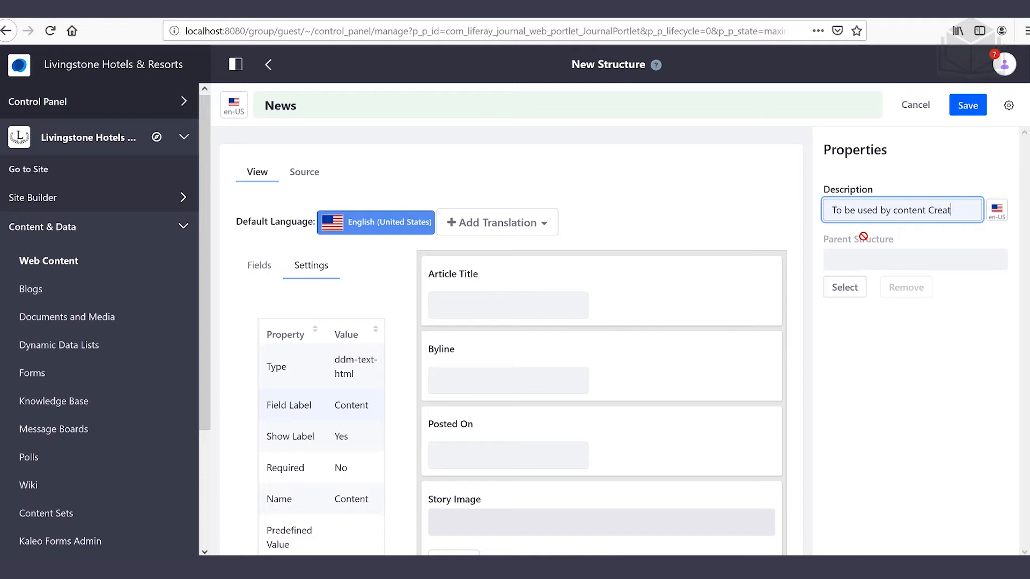
pyautogui.write('ors adding')
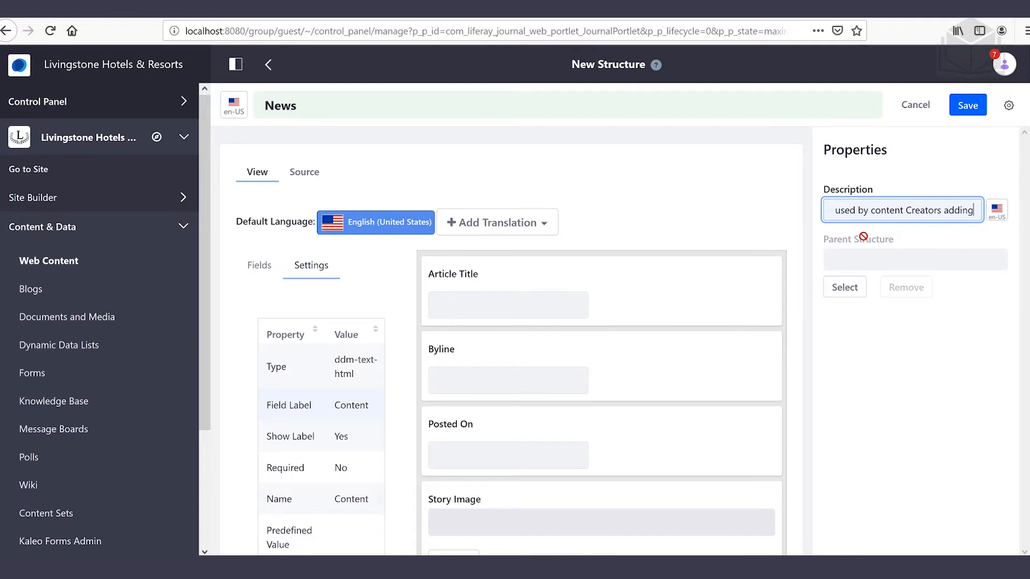
pyautogui.write(' newsarticles to ')
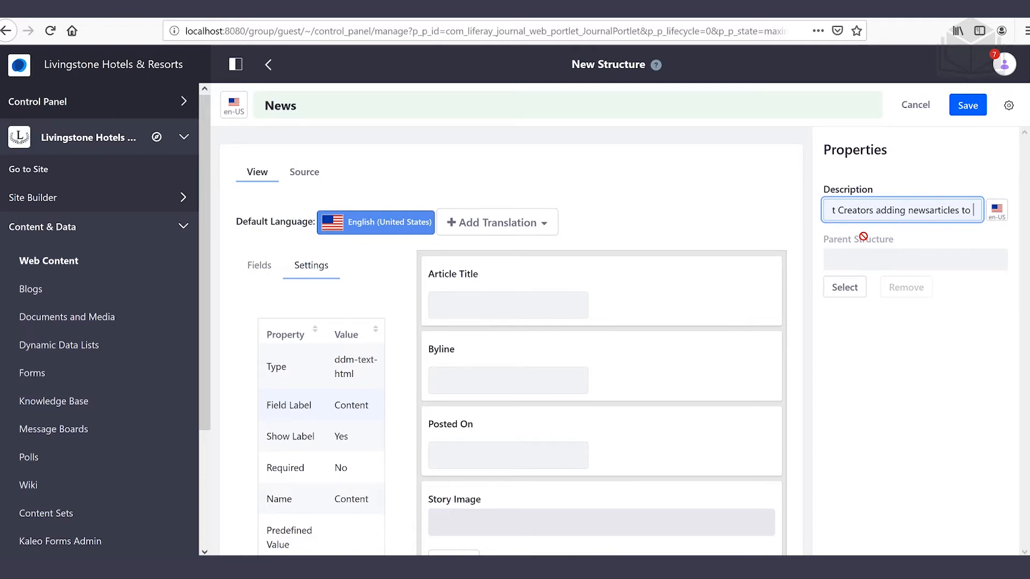
pyautogui.write('the Livinstone Site')
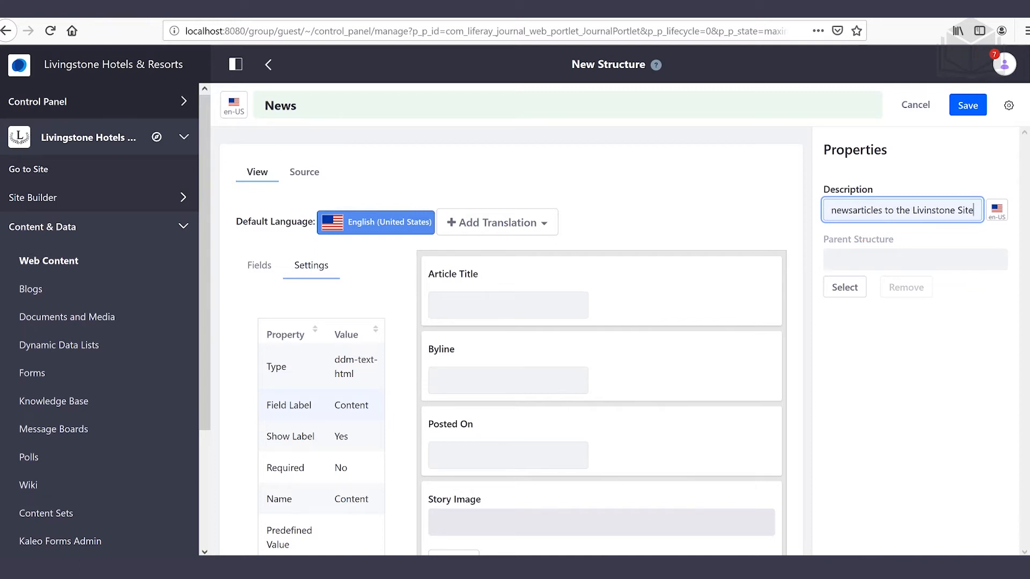
pyautogui.write('.')
pyautogui.click(846, 211)
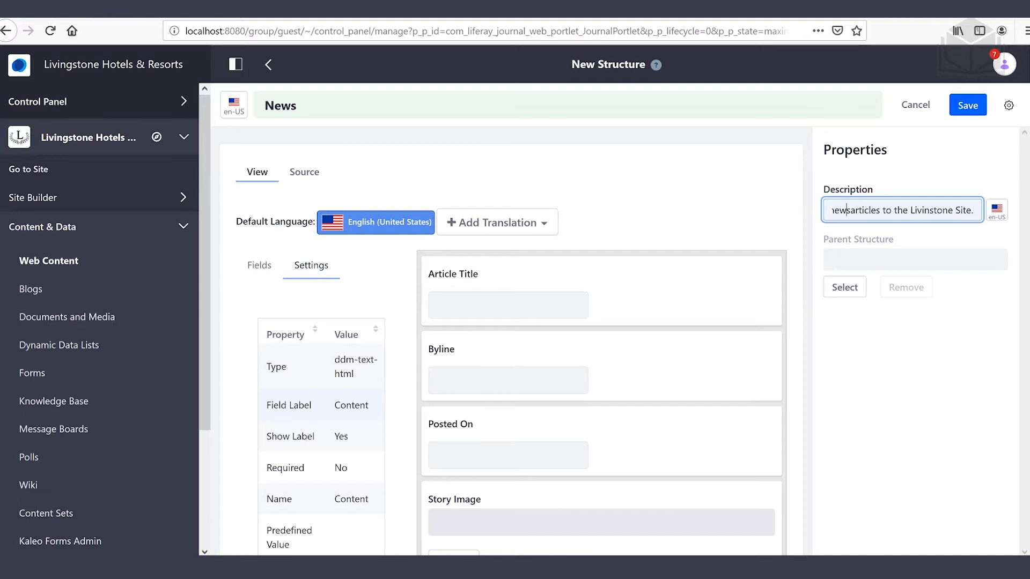
pyautogui.press('Right')
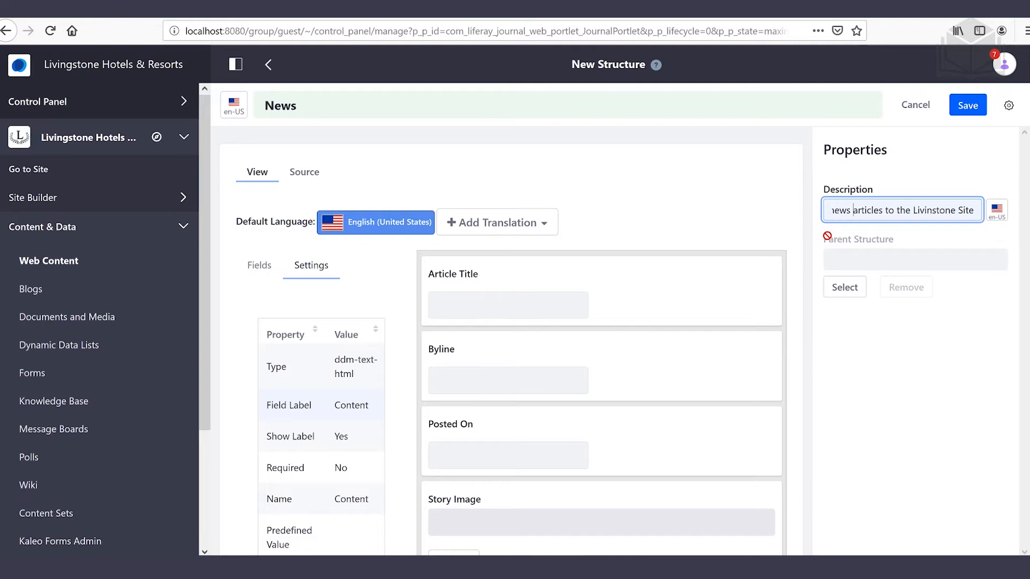
pyautogui.click(963, 108)
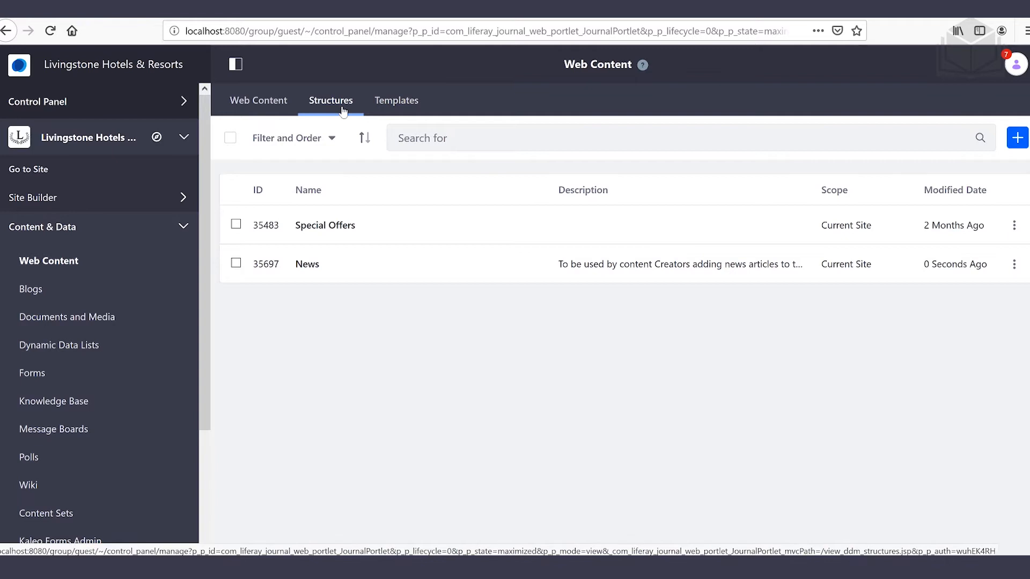
# Start a new web content template and choose news-template.ftl as its script file.
pyautogui.click(392, 109)
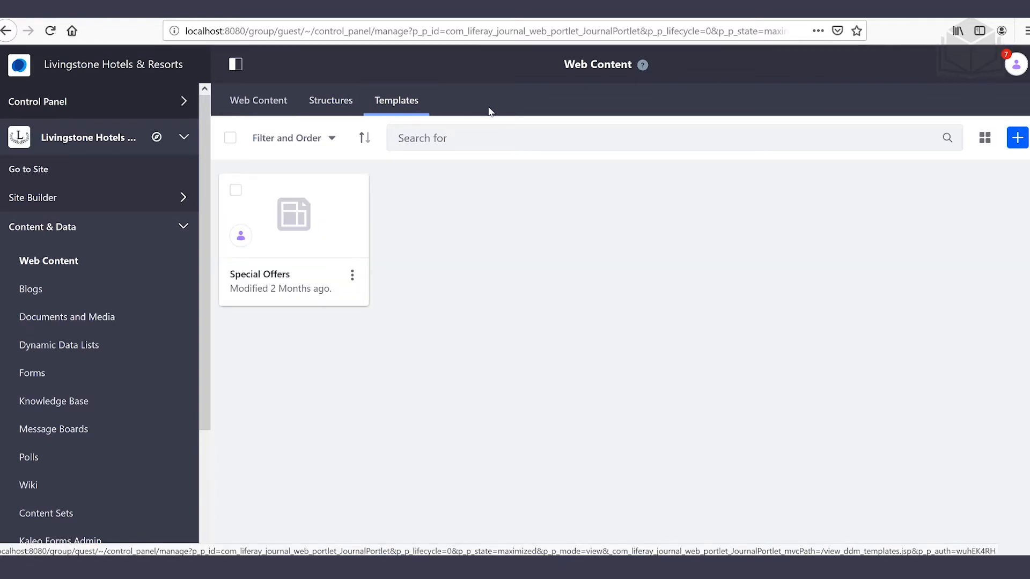
pyautogui.click(1018, 141)
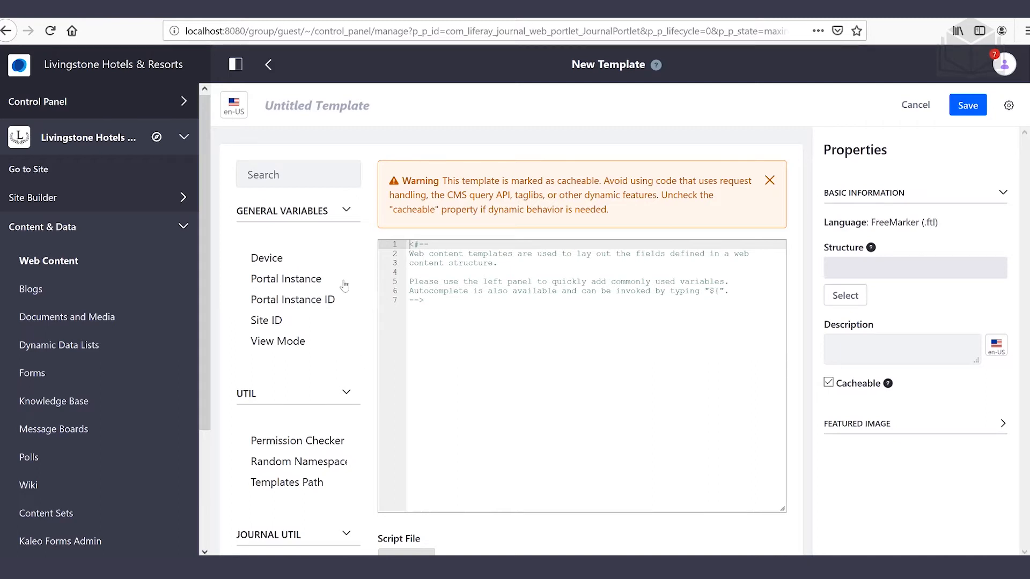
pyautogui.scroll(-3, 354, 424)
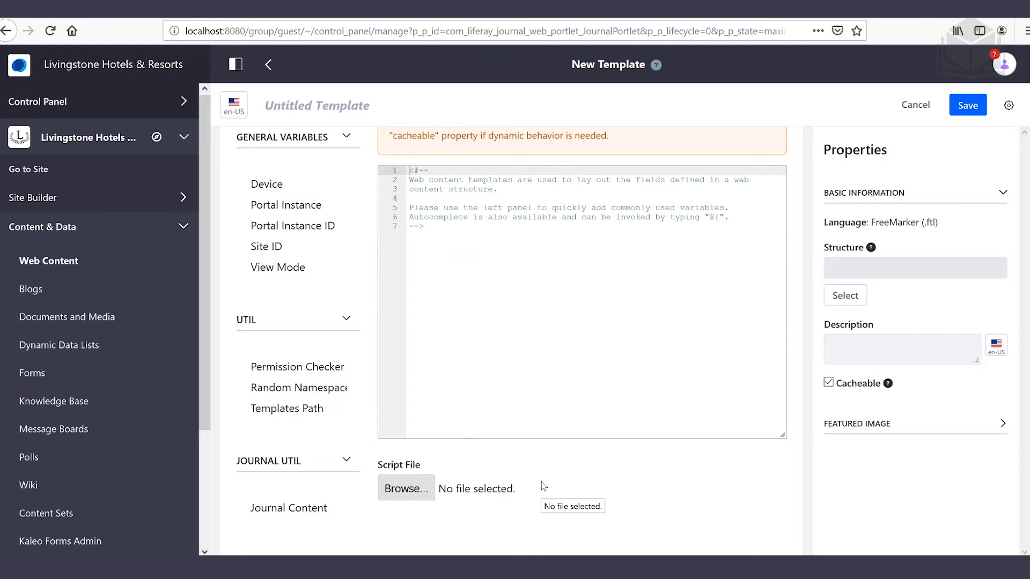
pyautogui.click(415, 492)
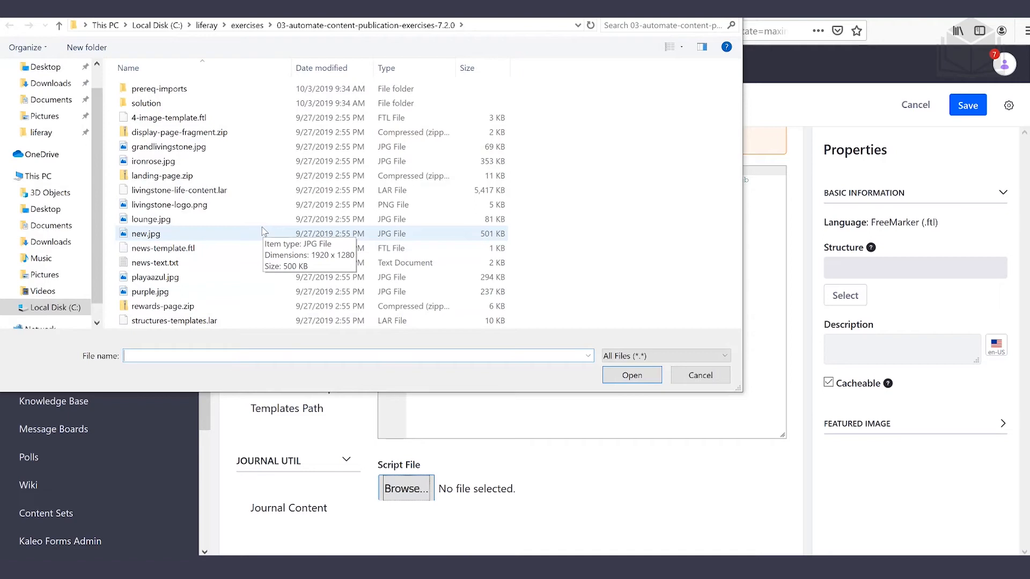
pyautogui.click(233, 243)
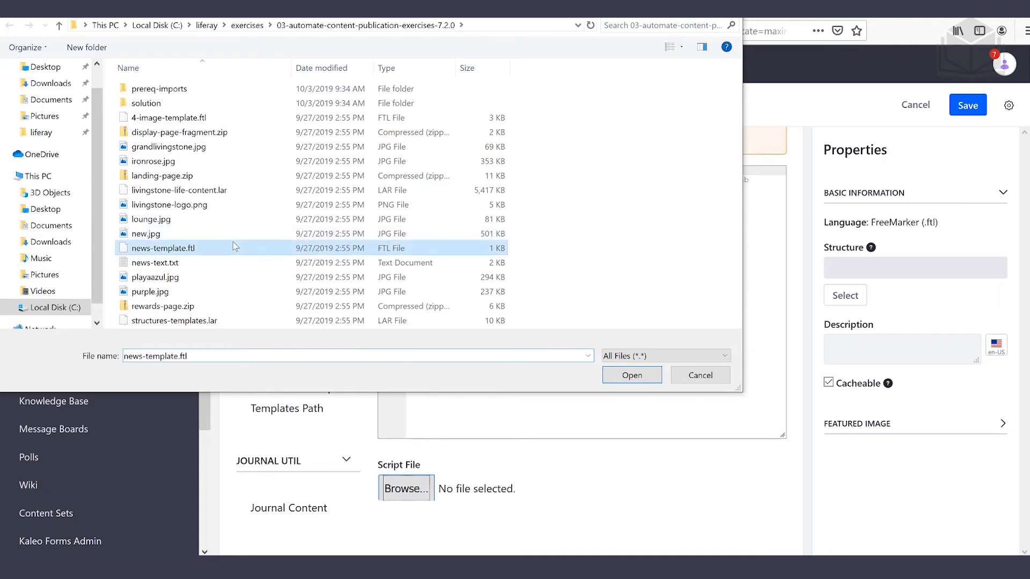
pyautogui.click(633, 376)
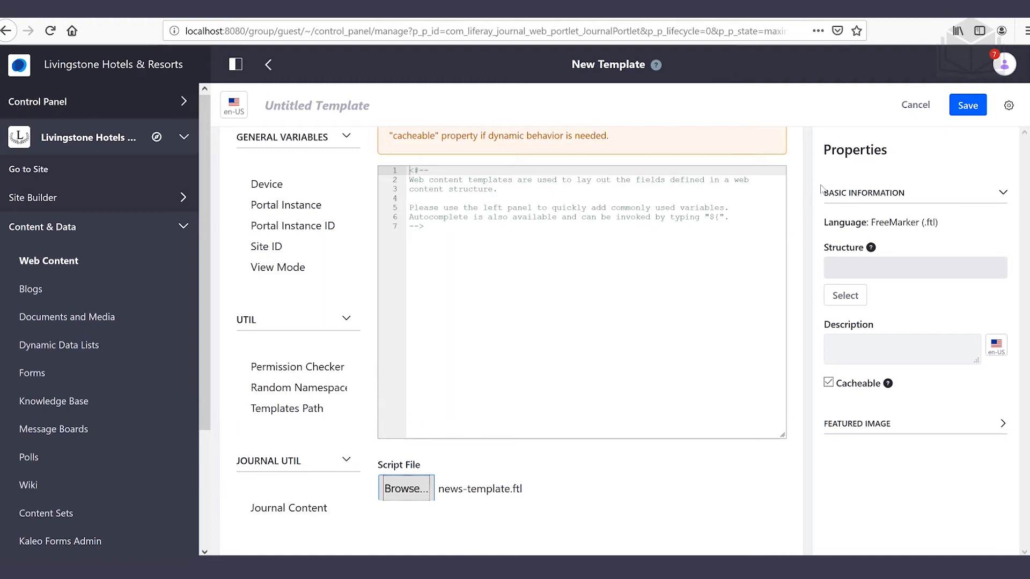
# Name the new template News and save it.
pyautogui.click(967, 106)
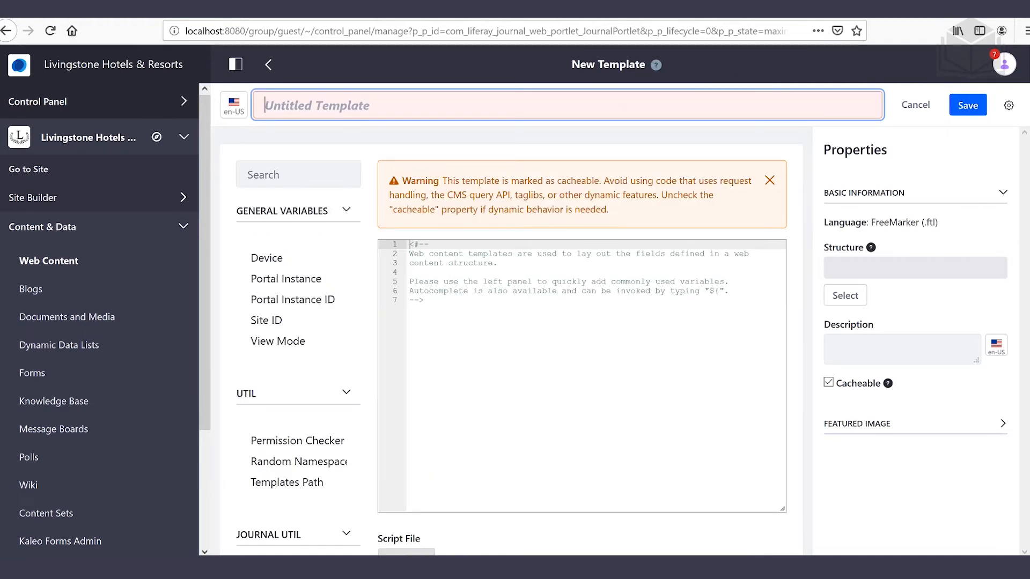
pyautogui.write('N')
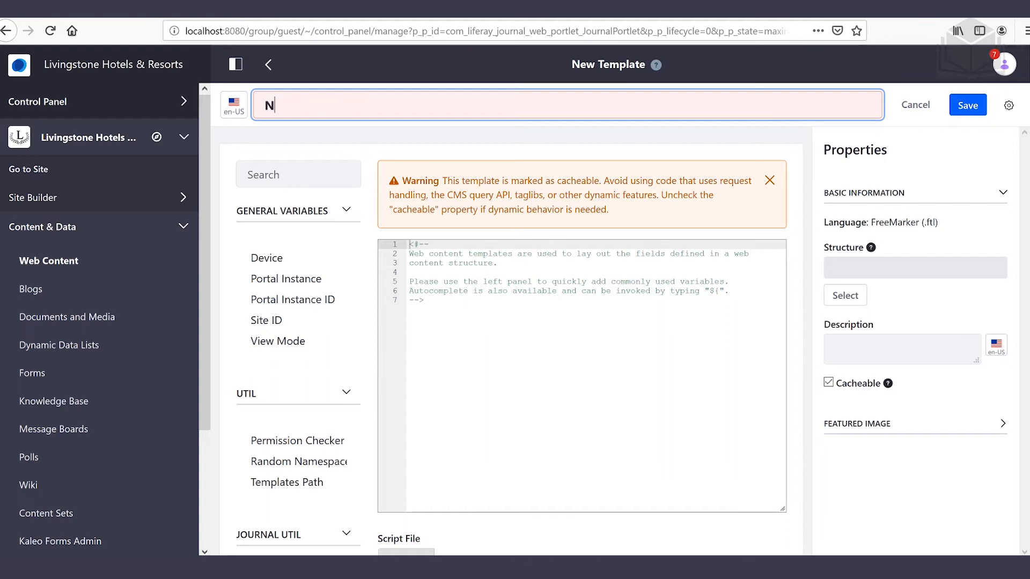
pyautogui.write('ews')
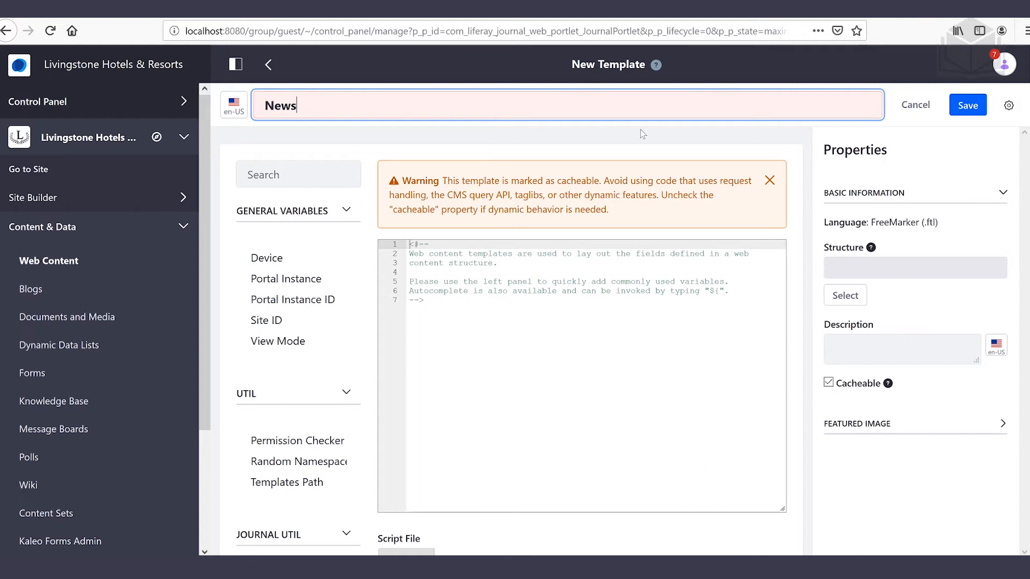
pyautogui.click(978, 113)
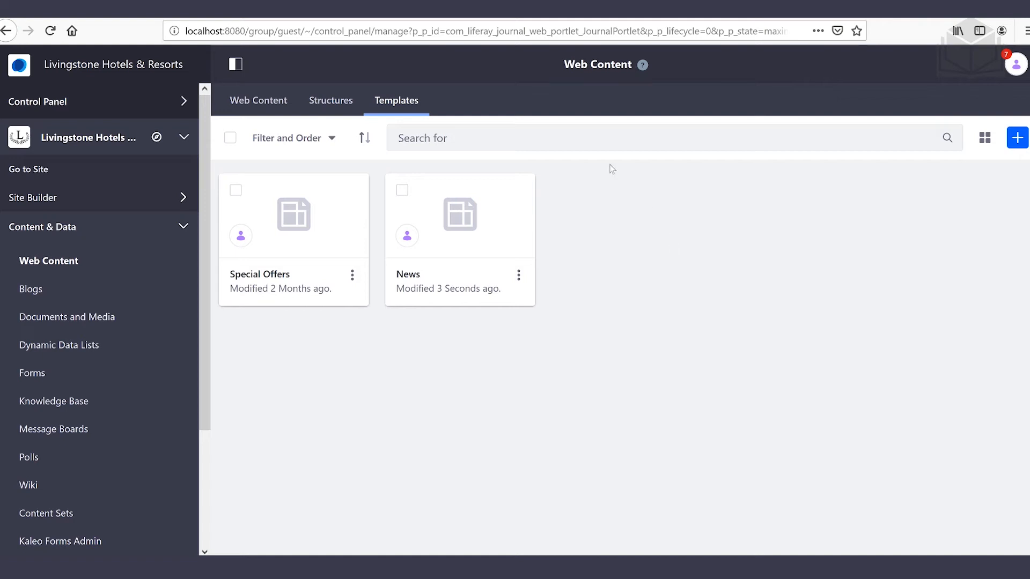
# Import the structures-templates.lar file into Web Content with the default import settings.
pyautogui.click(270, 107)
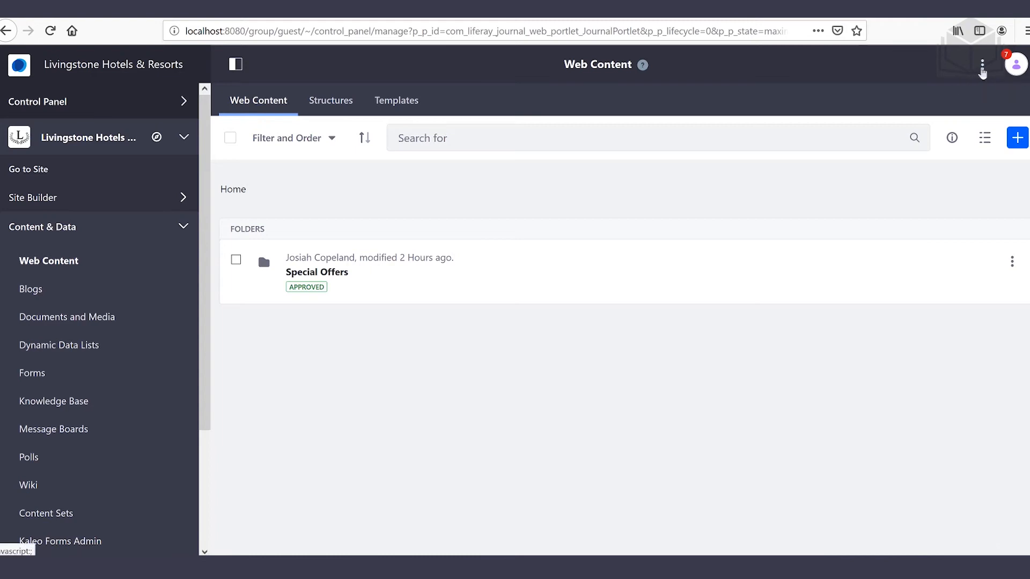
pyautogui.click(981, 67)
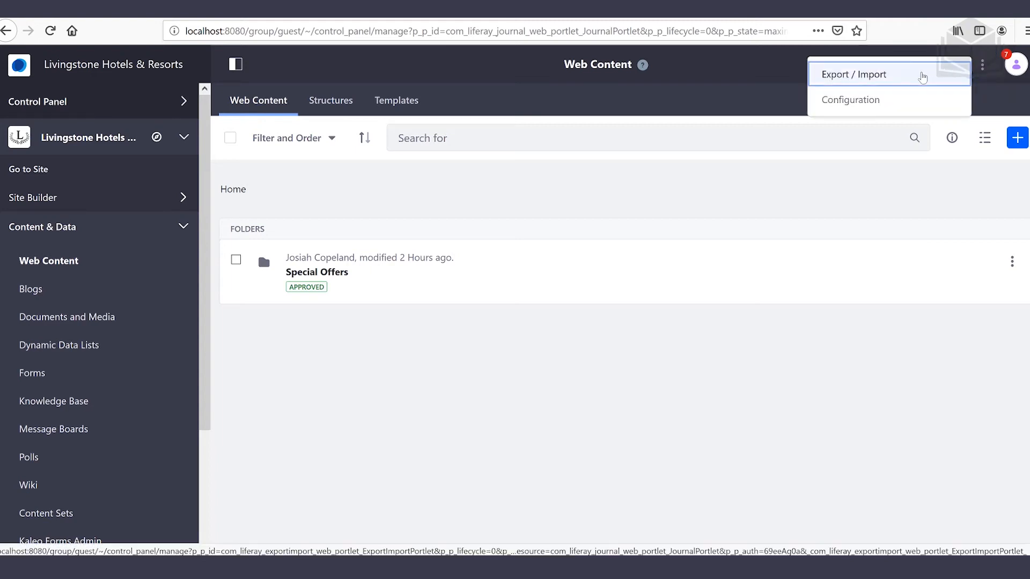
pyautogui.click(921, 74)
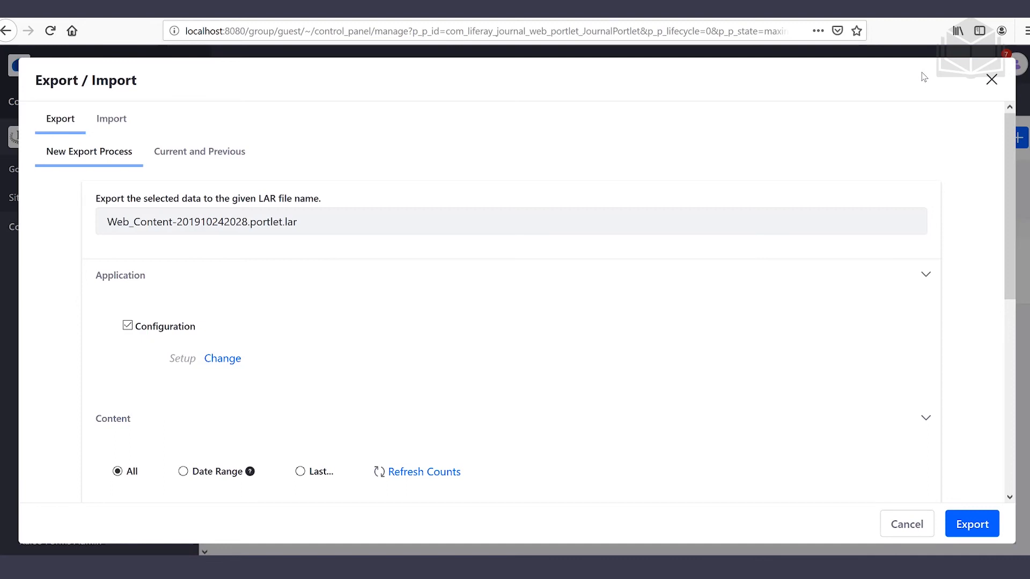
pyautogui.click(110, 121)
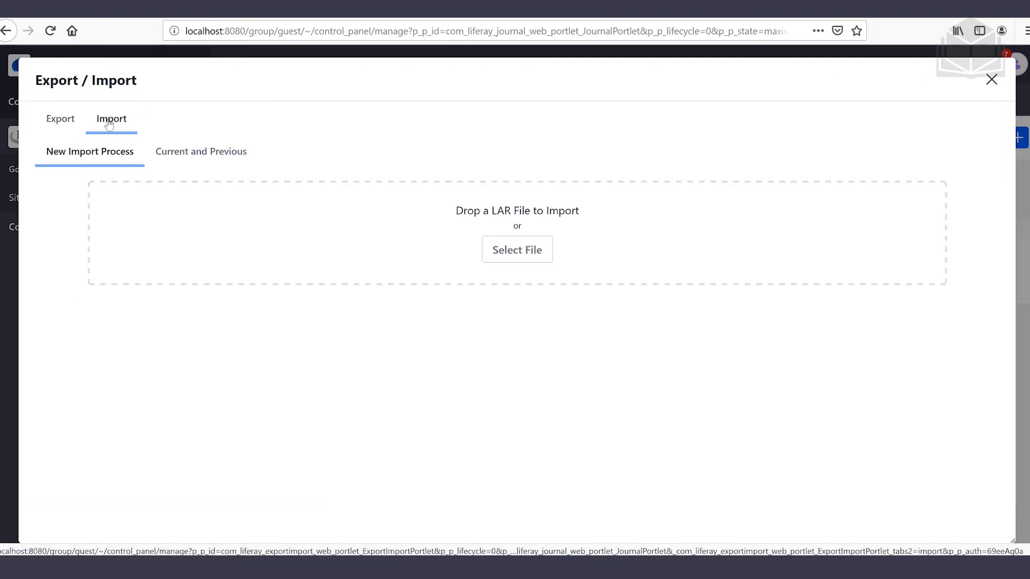
pyautogui.click(518, 259)
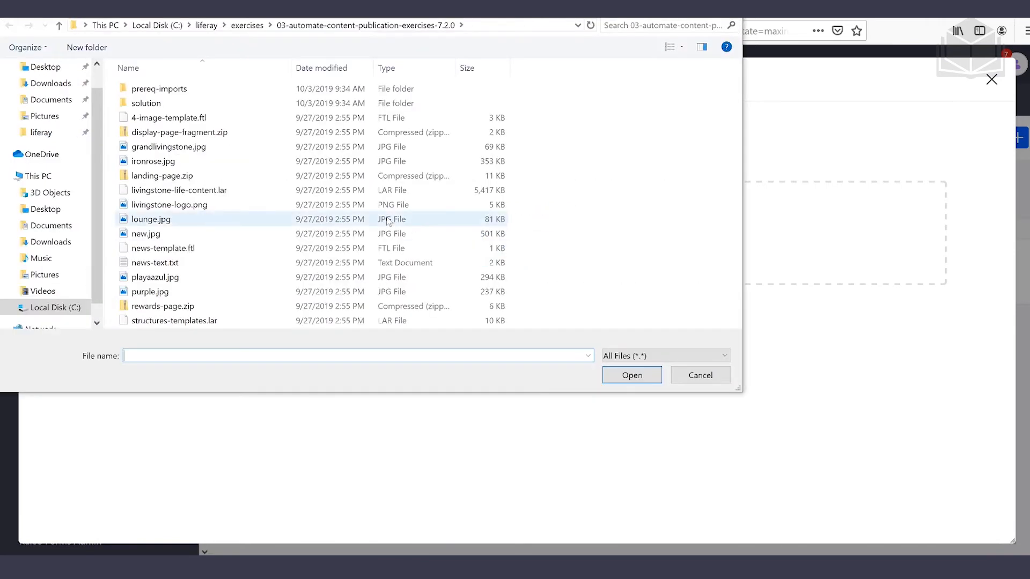
pyautogui.click(267, 318)
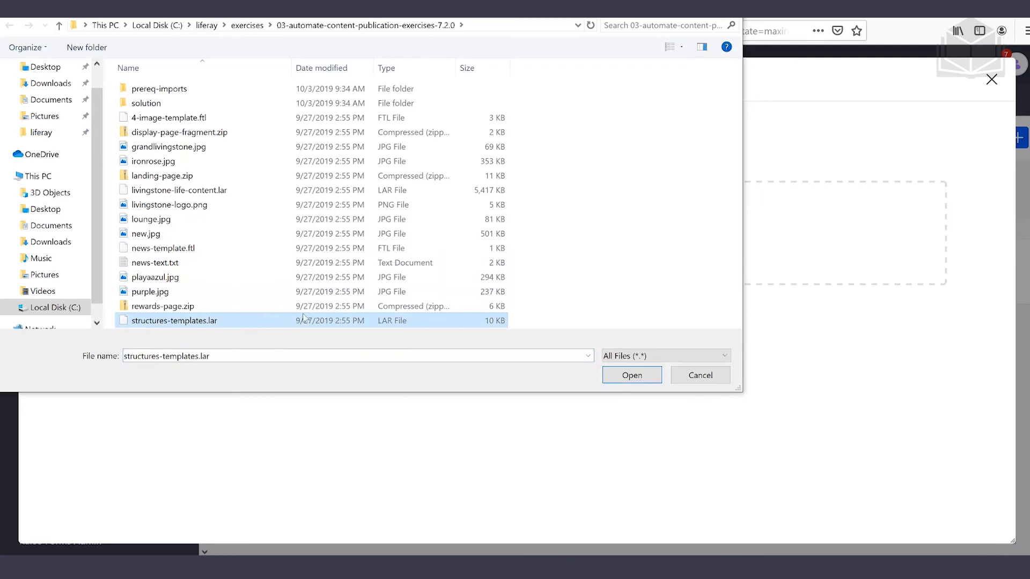
pyautogui.click(631, 378)
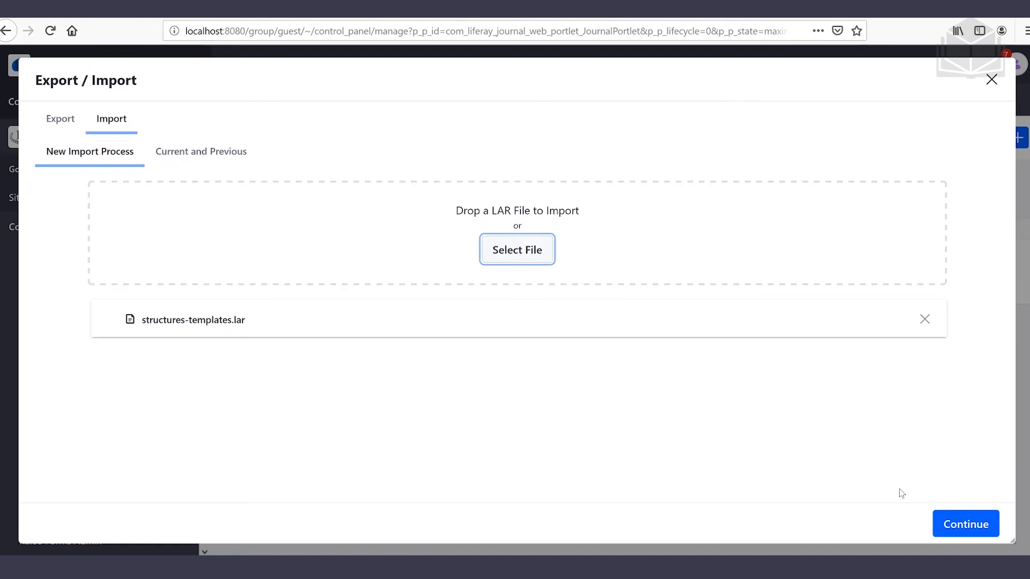
pyautogui.click(951, 525)
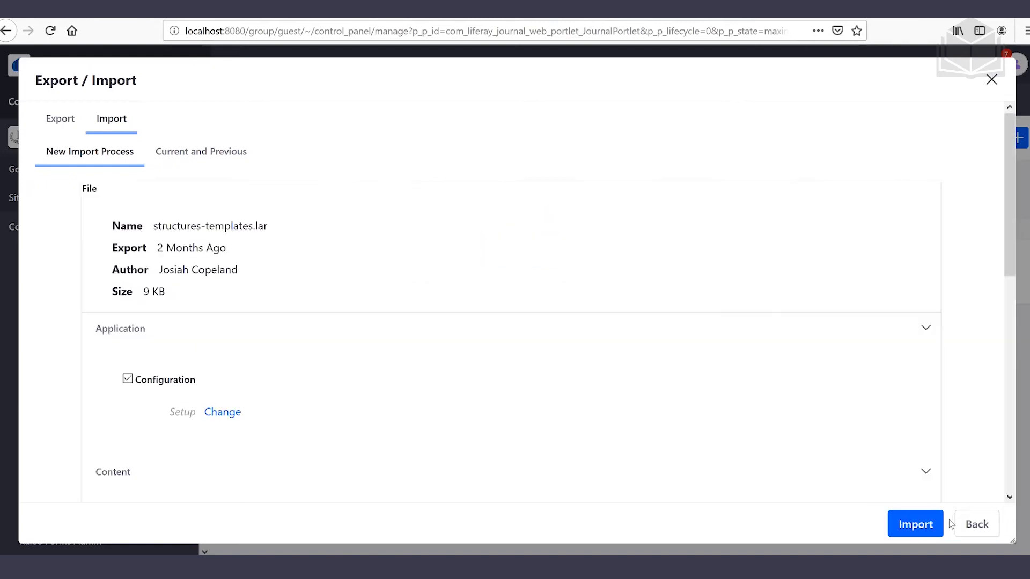
pyautogui.click(922, 525)
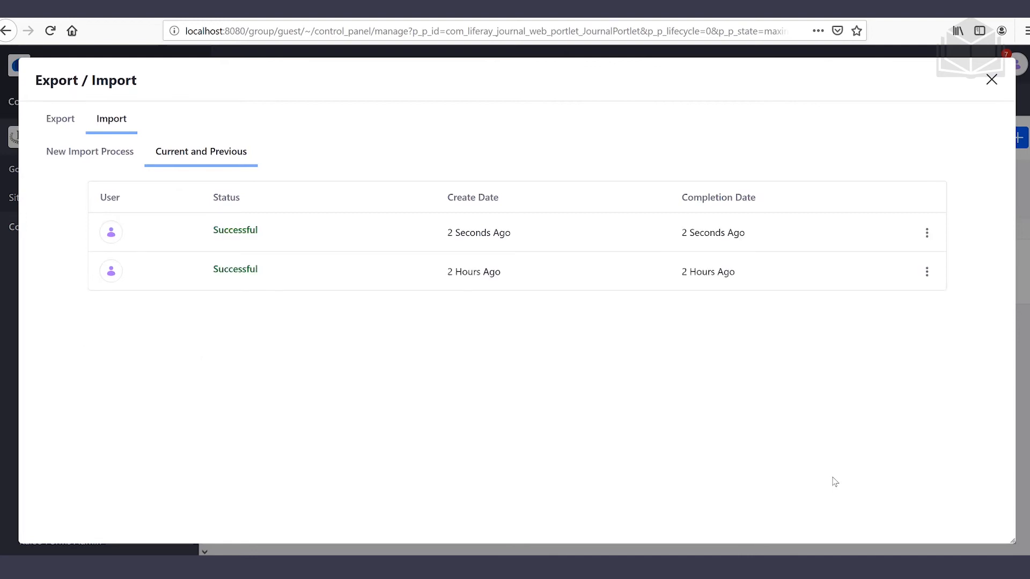
pyautogui.click(991, 80)
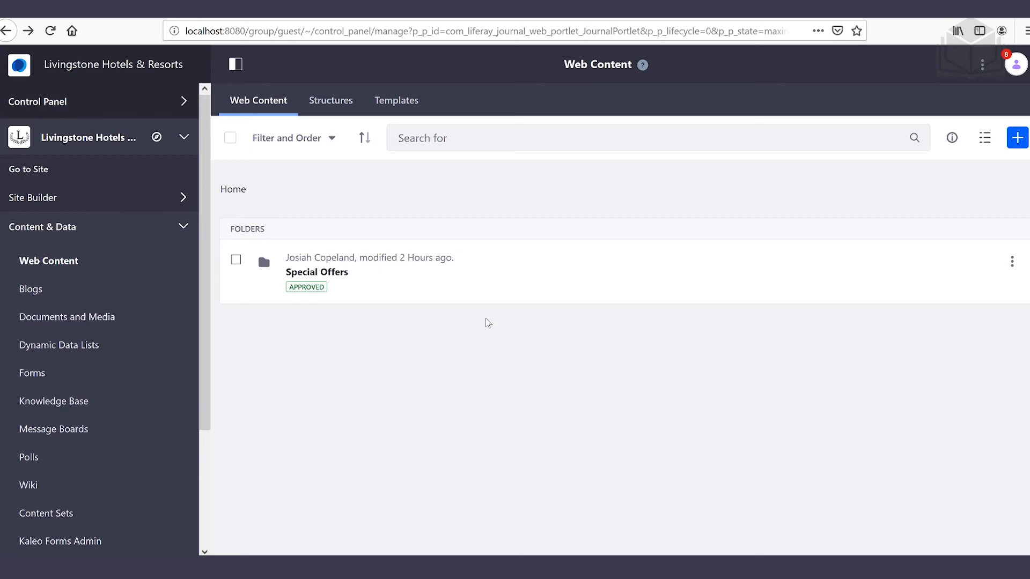
# Load 4-image-template.ftl as the script file of the 4 Image Grid template and save the template.
pyautogui.click(395, 107)
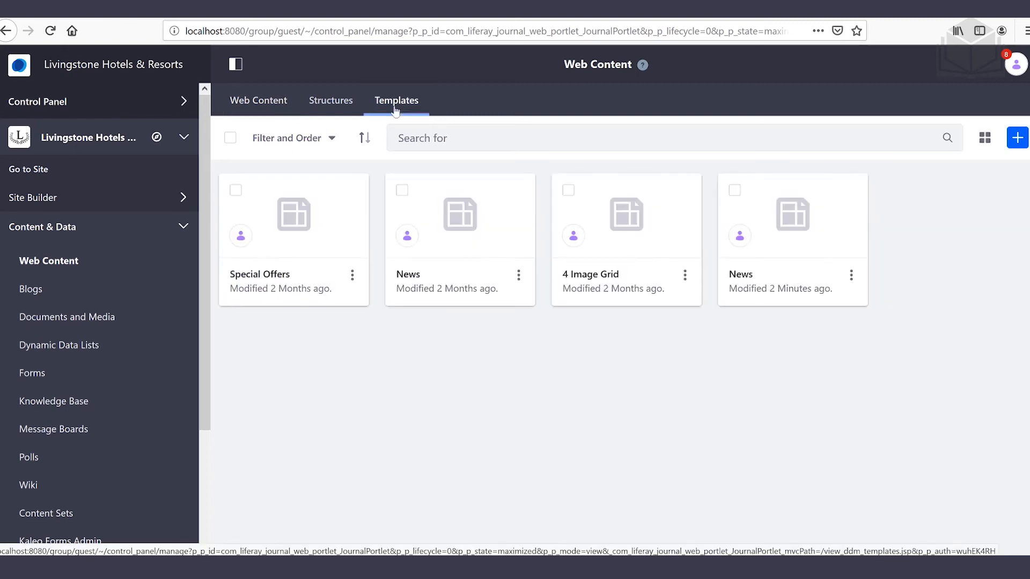
pyautogui.click(598, 282)
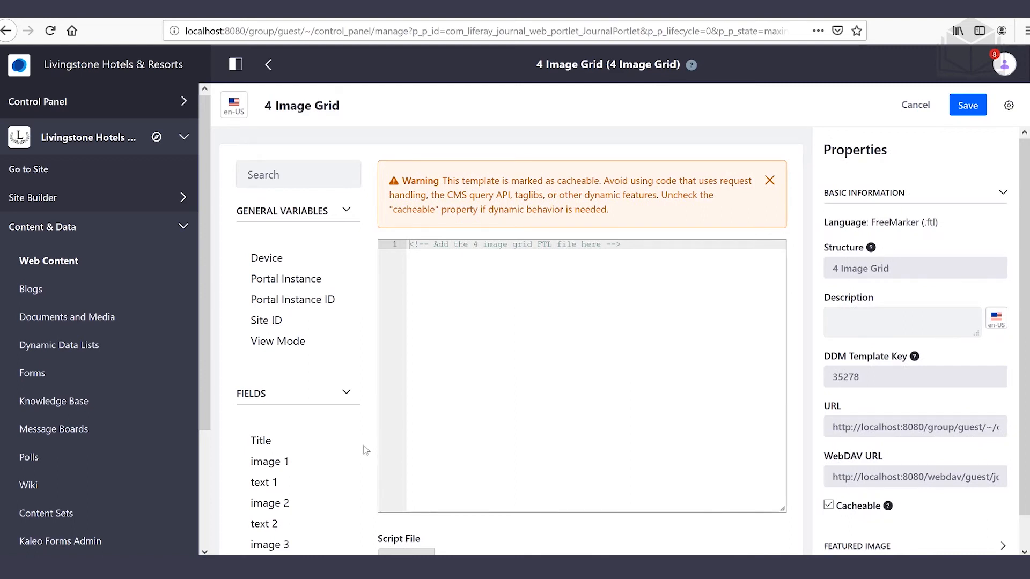
pyautogui.scroll(-2, 365, 450)
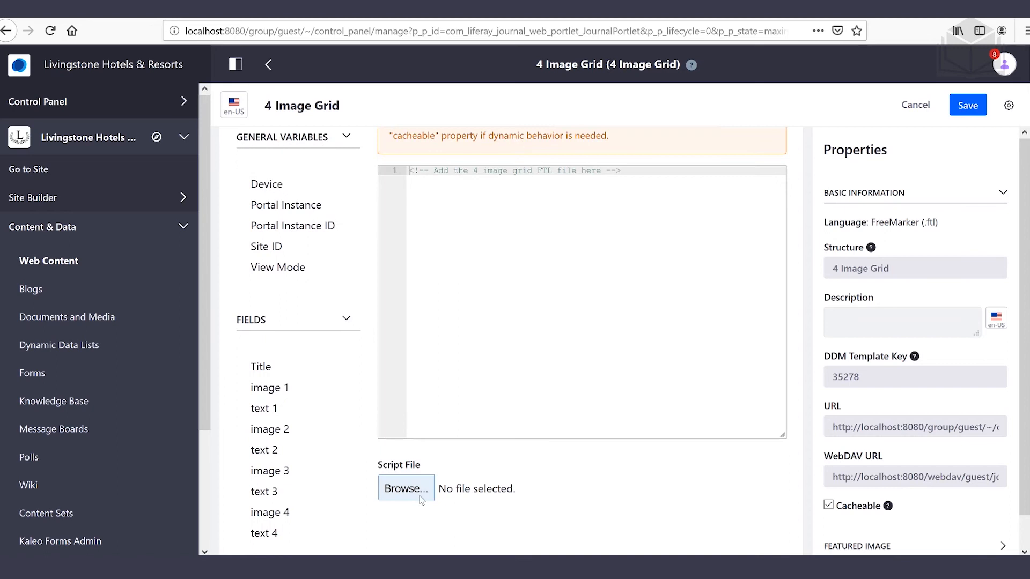
pyautogui.click(426, 498)
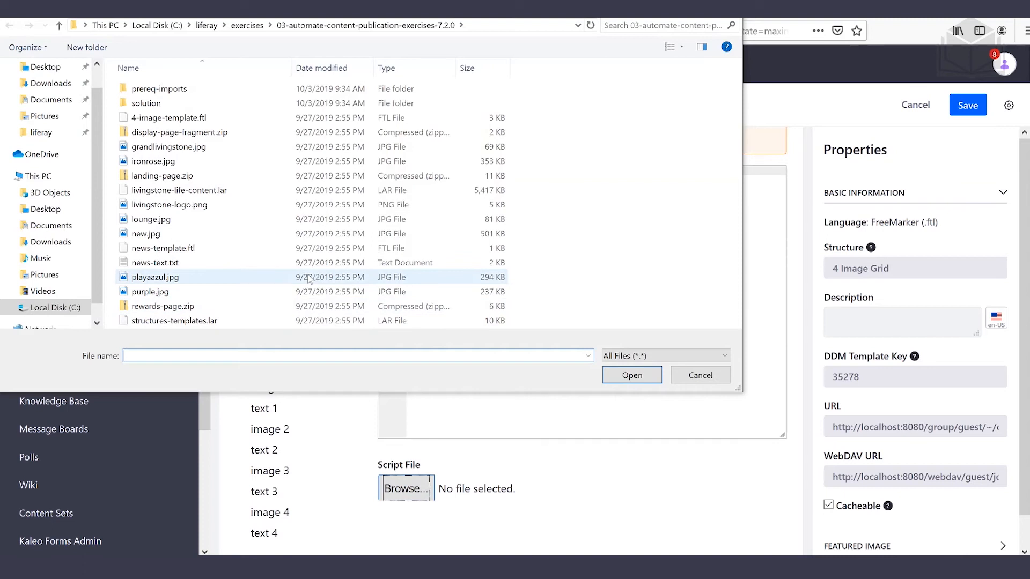
pyautogui.click(184, 120)
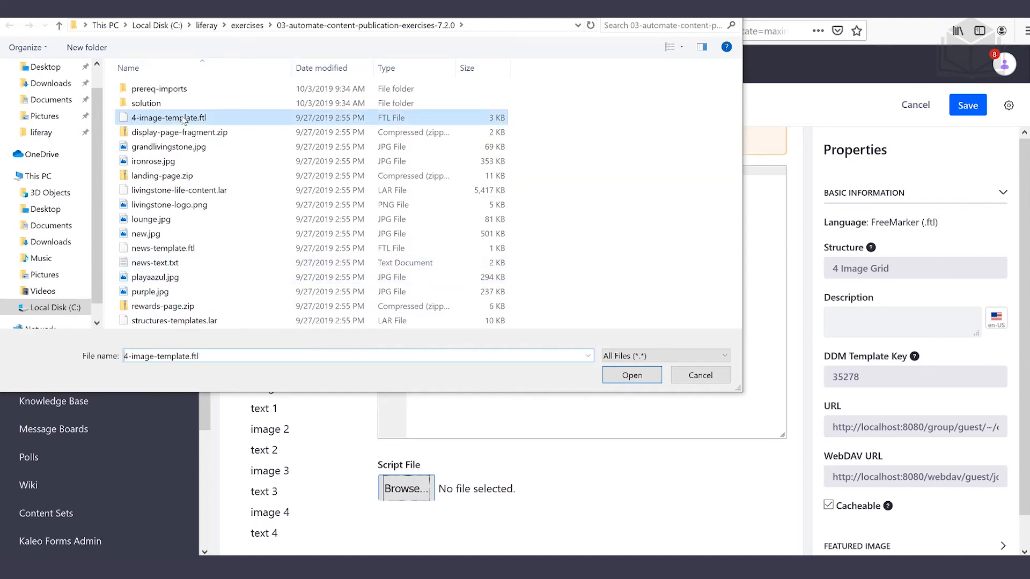
pyautogui.click(632, 375)
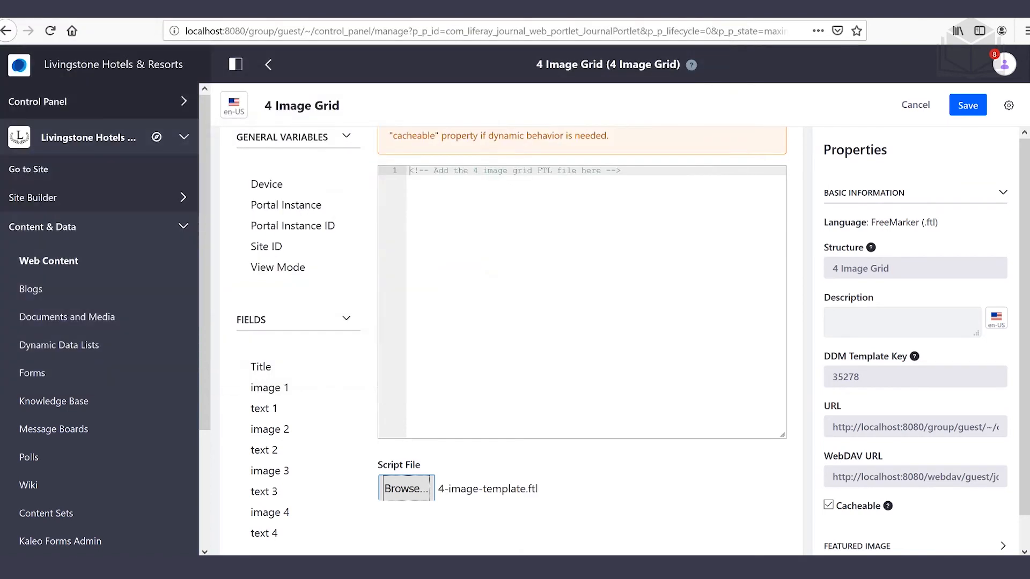
pyautogui.click(966, 114)
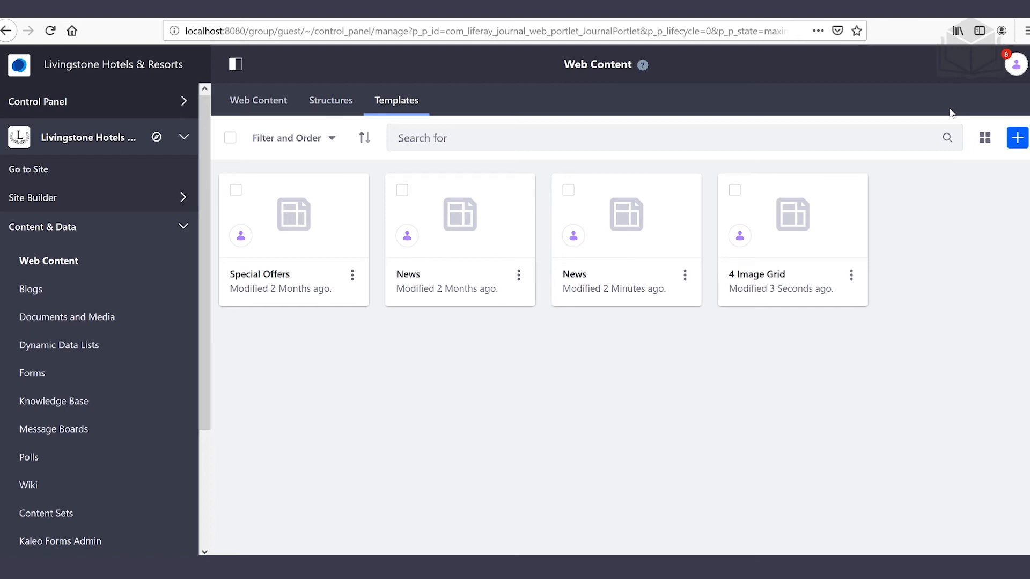
# Start a 4 Image Grid web content article named Featured Hotels and set its title field to Livingstone Group Hotels.
pyautogui.click(277, 106)
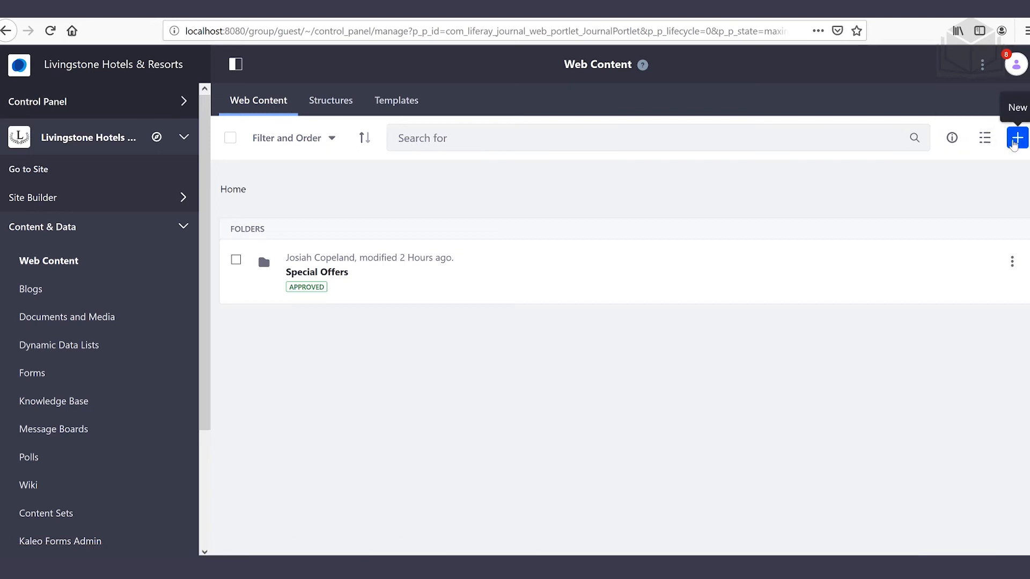
pyautogui.click(1015, 140)
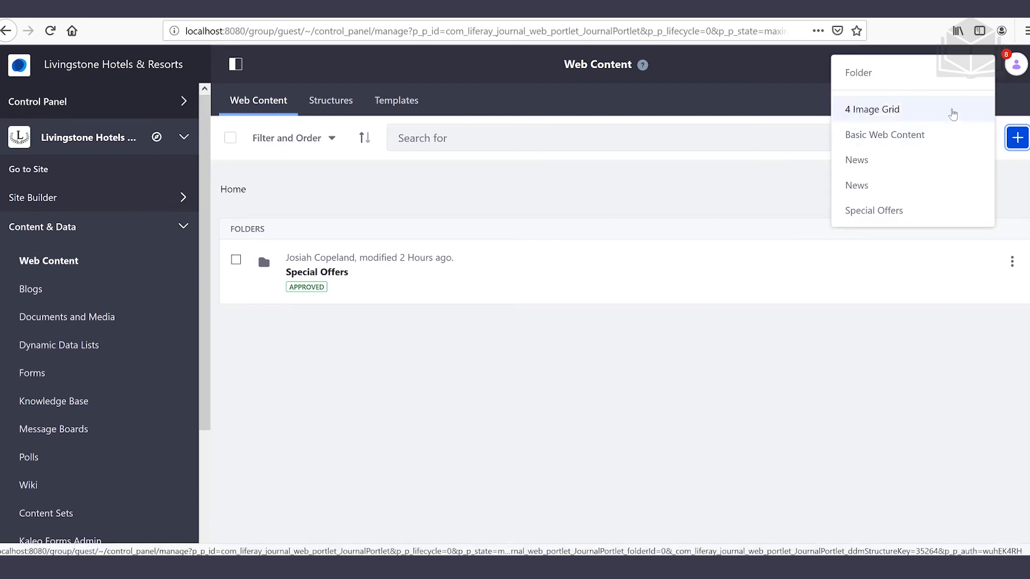
pyautogui.click(952, 111)
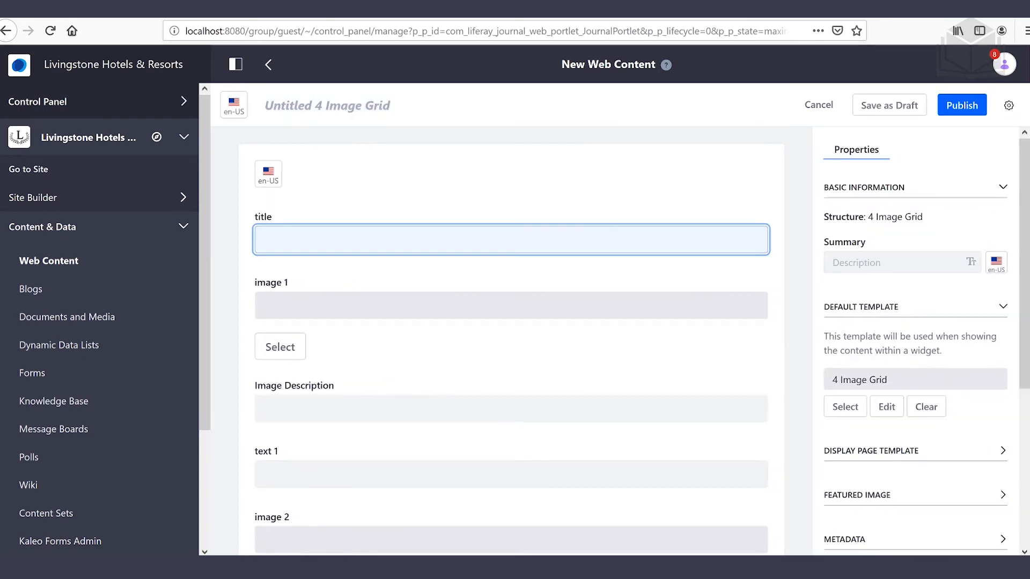
pyautogui.click(325, 108)
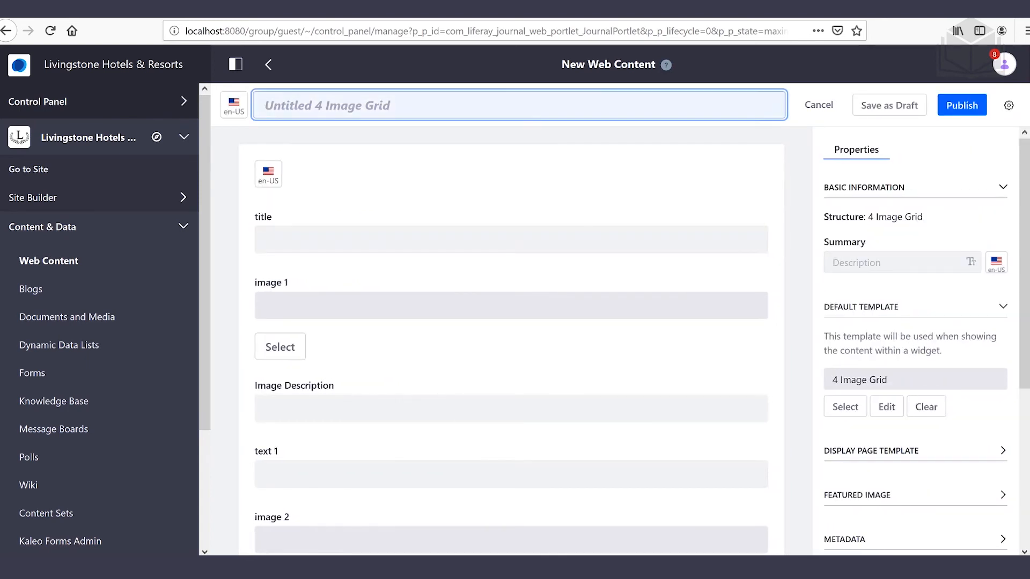
pyautogui.write('Feature')
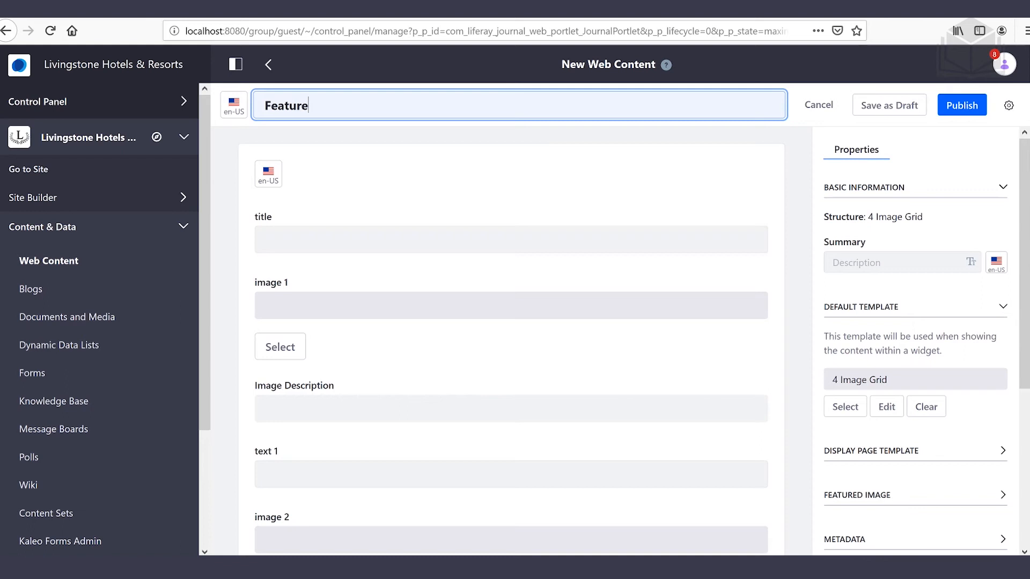
pyautogui.write('d Hotels')
pyautogui.click(266, 240)
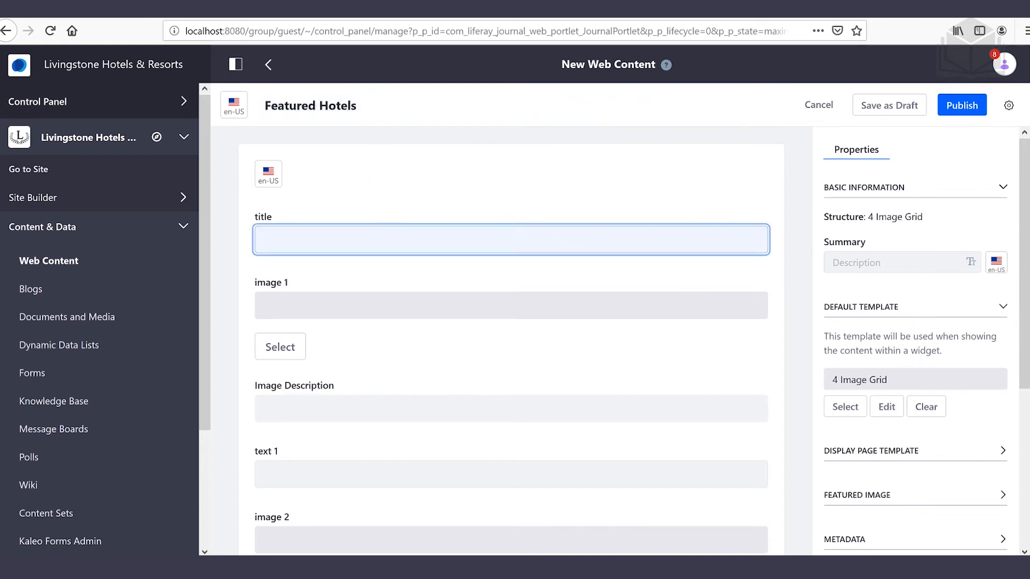
pyautogui.write('Livingstone Group Hotels')
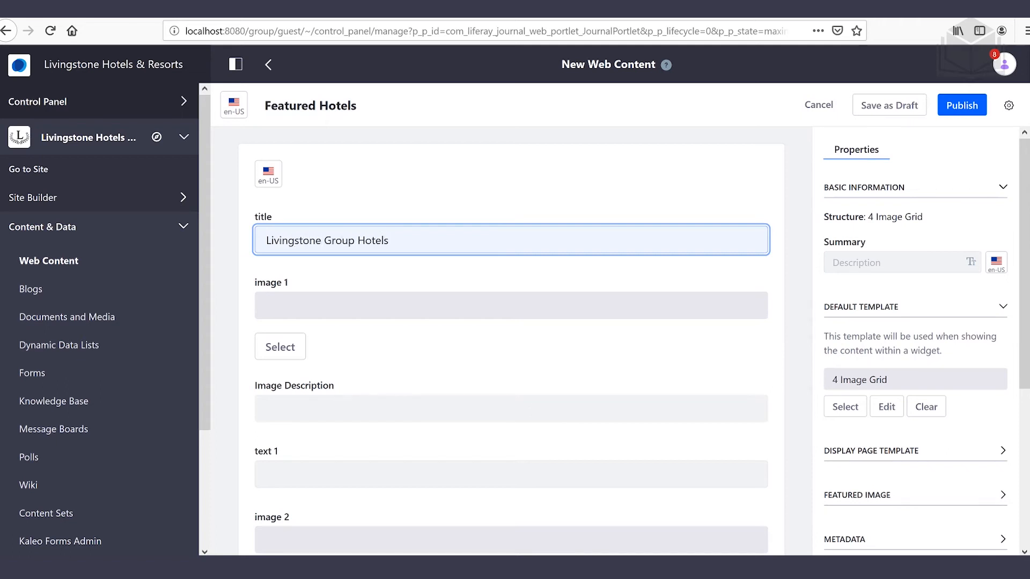
# Upload playaazul.jpg as image 1 of the article and set text 1 to Playa Azul Hotel.
pyautogui.click(283, 353)
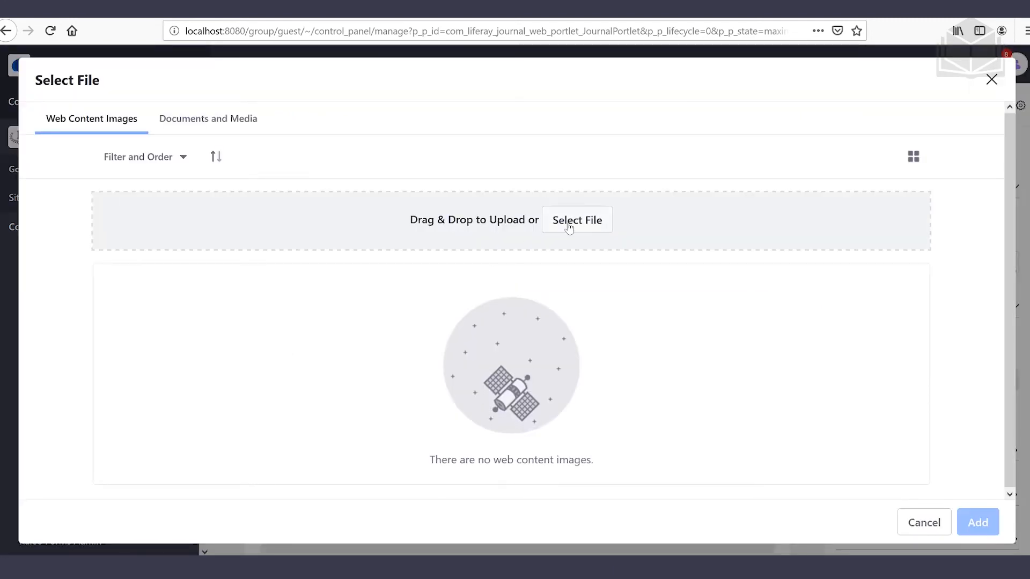
pyautogui.click(569, 227)
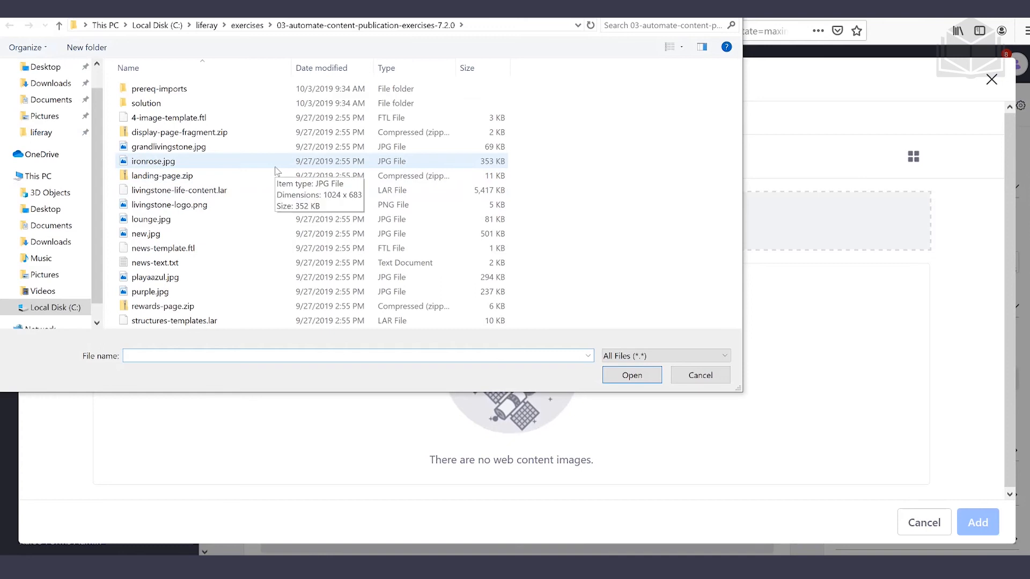
pyautogui.click(261, 282)
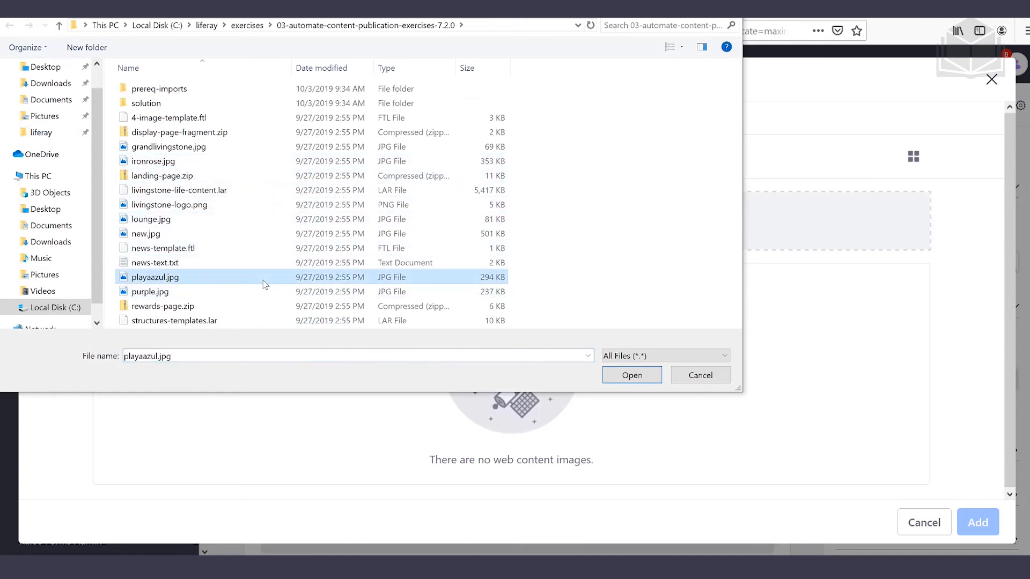
pyautogui.click(631, 375)
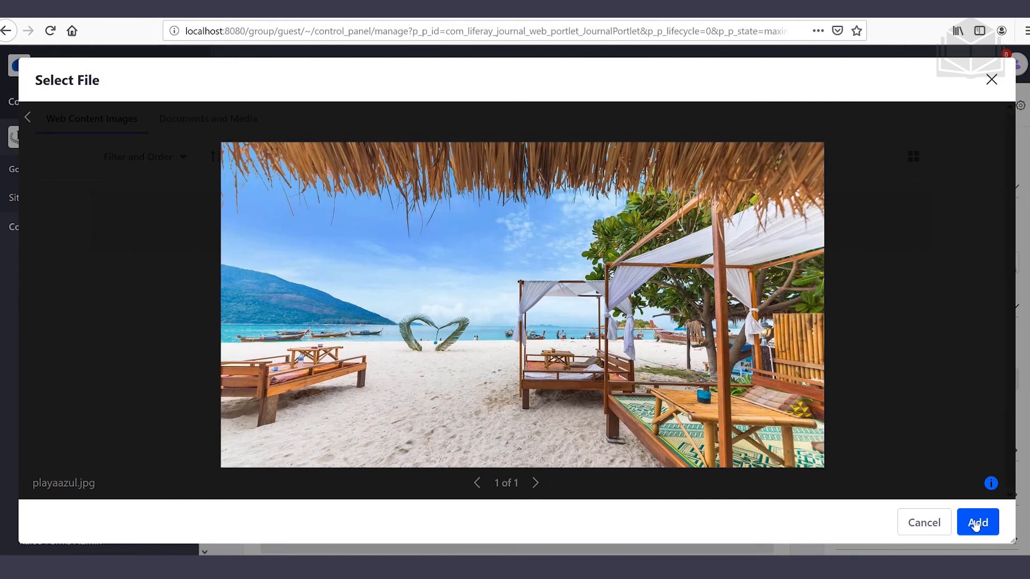
pyautogui.click(976, 523)
pyautogui.scroll(-2, 518, 348)
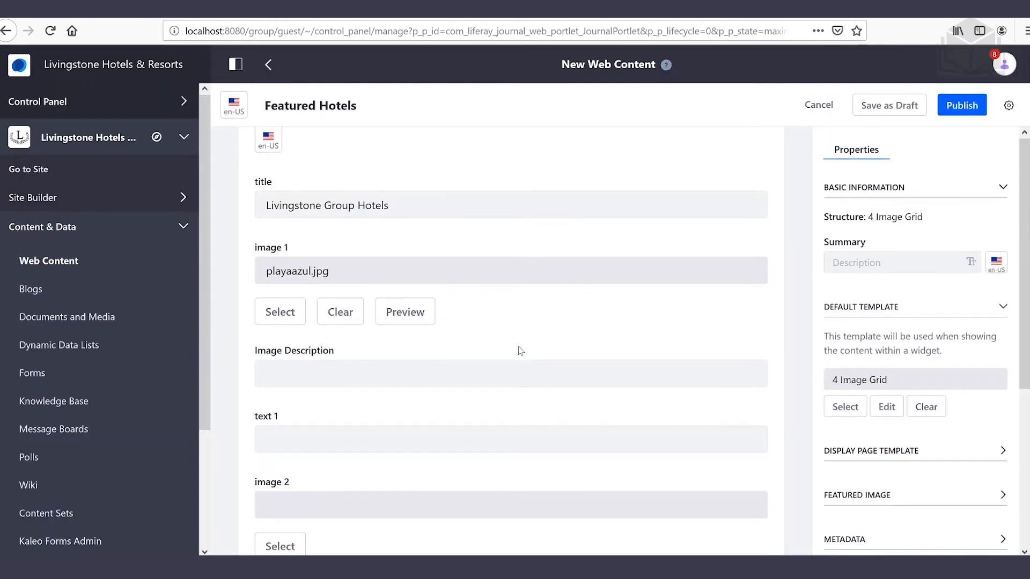
pyautogui.click(512, 400)
pyautogui.write('Playa')
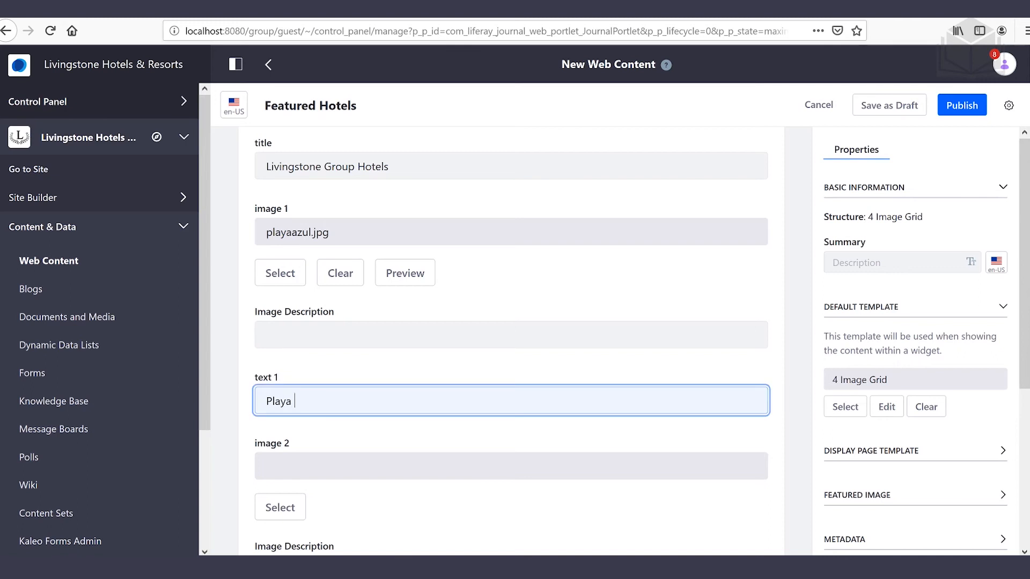
pyautogui.write(' Azul Hotel')
# Upload grandlivingstone.jpg as image 2 of the article and set text 2 to Grand Livingstone Hotel.
pyautogui.scroll(-1, 434, 345)
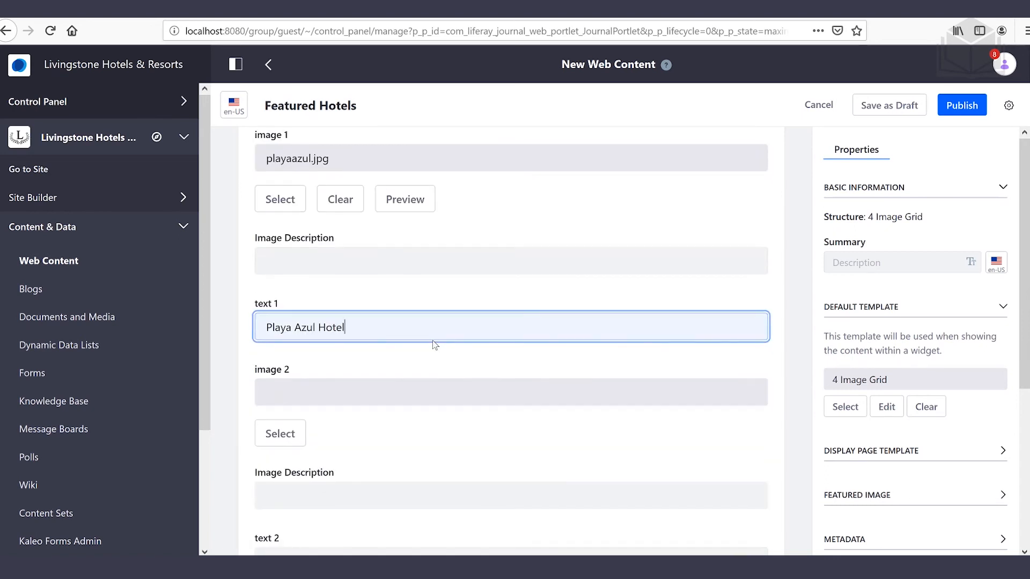
pyautogui.scroll(-1, 431, 342)
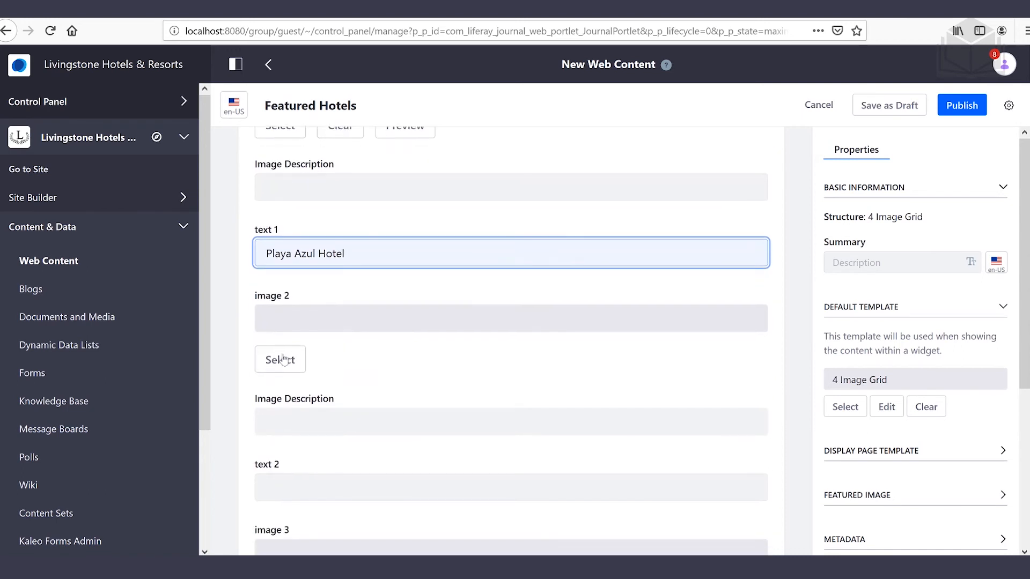
pyautogui.click(280, 361)
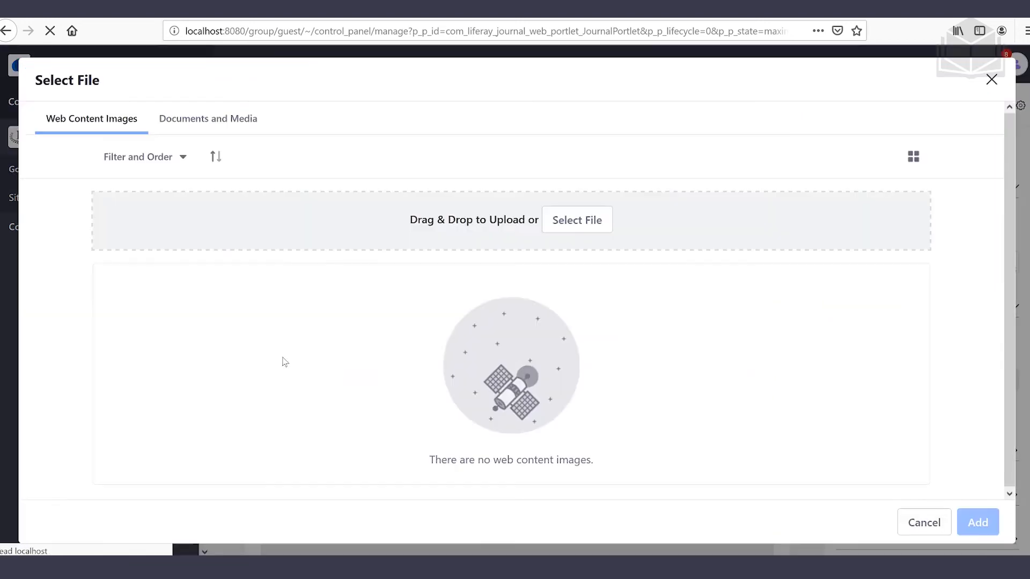
pyautogui.click(569, 230)
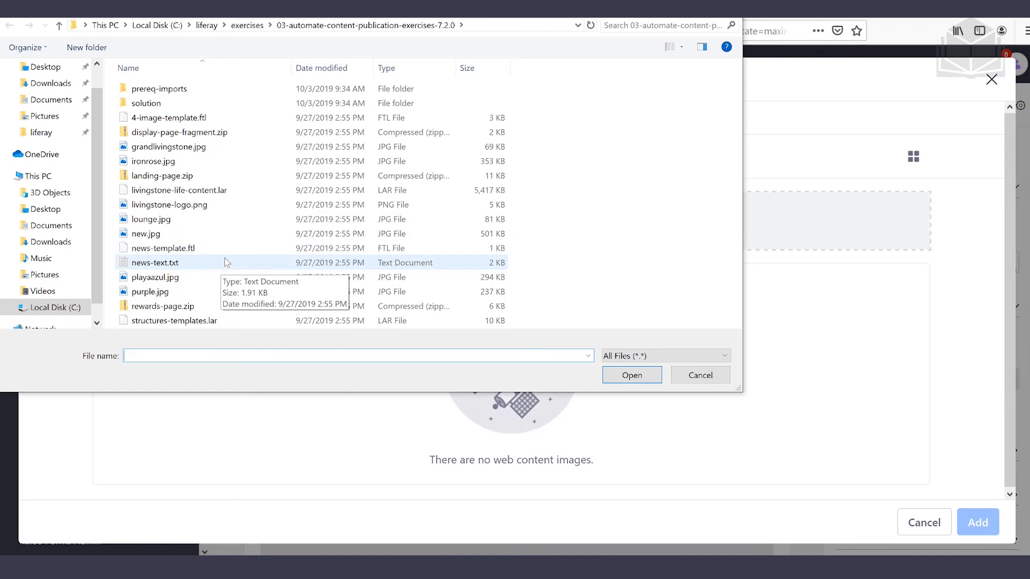
pyautogui.click(211, 151)
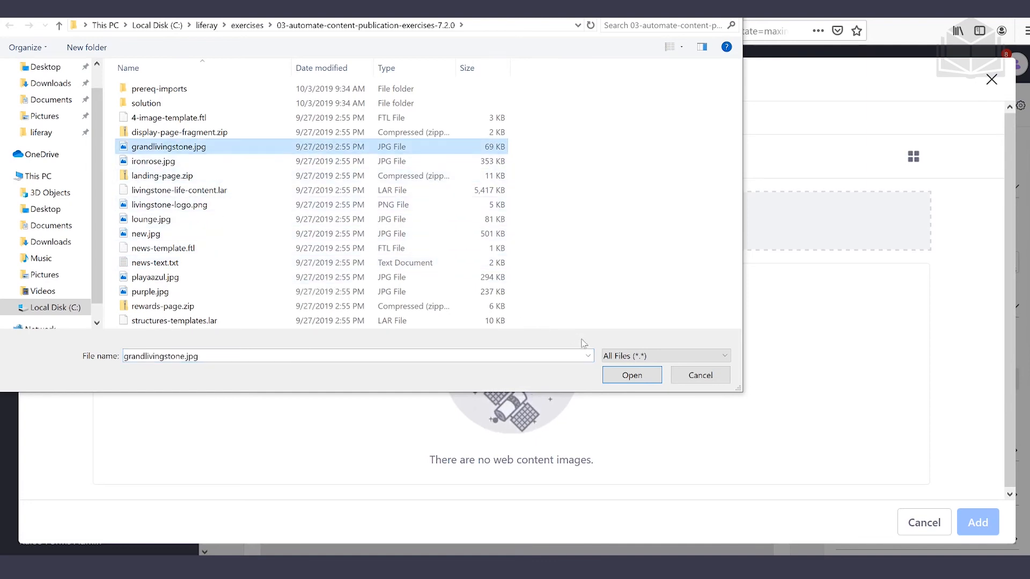
pyautogui.click(633, 376)
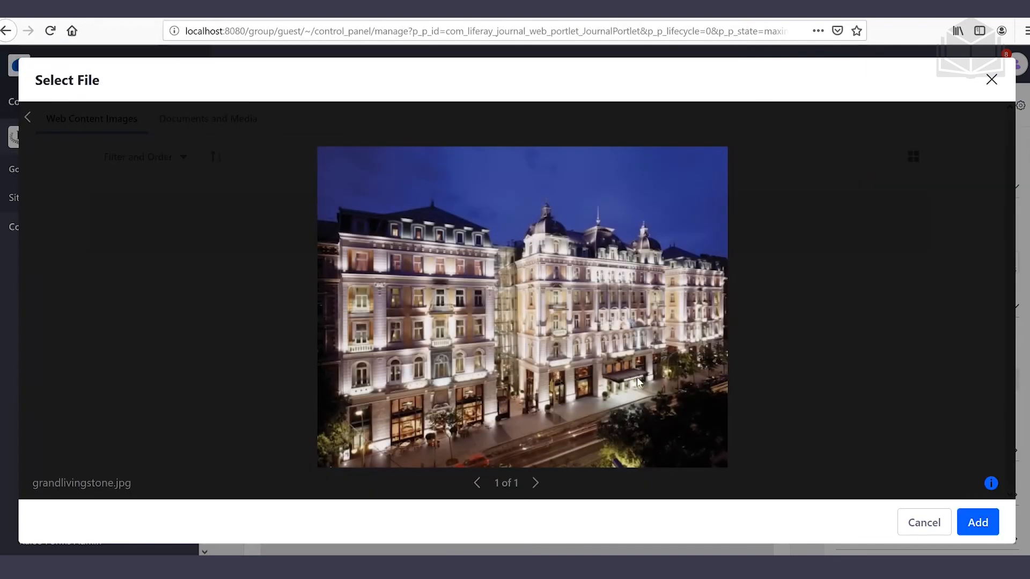
pyautogui.click(978, 525)
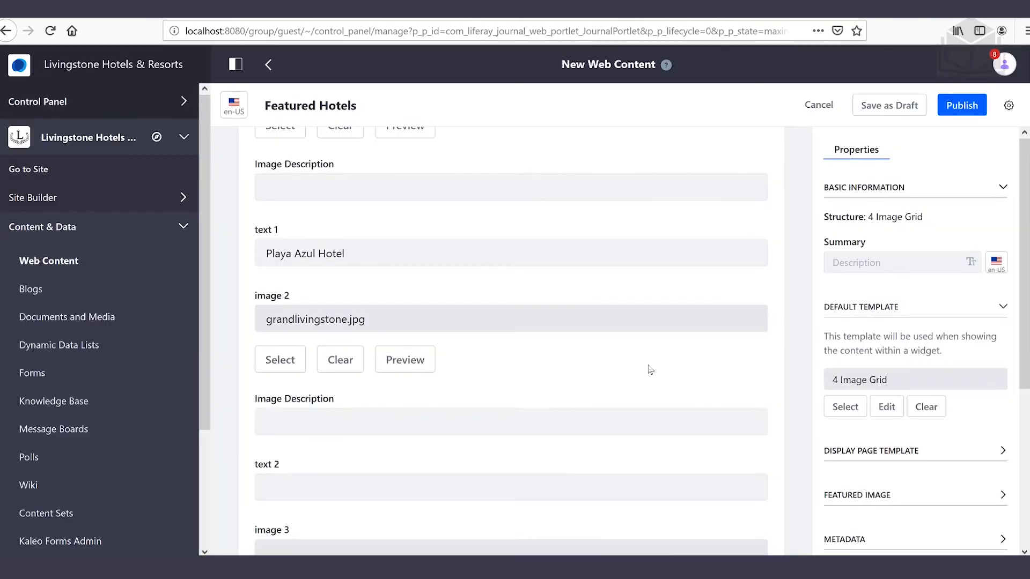
pyautogui.scroll(-2, 445, 381)
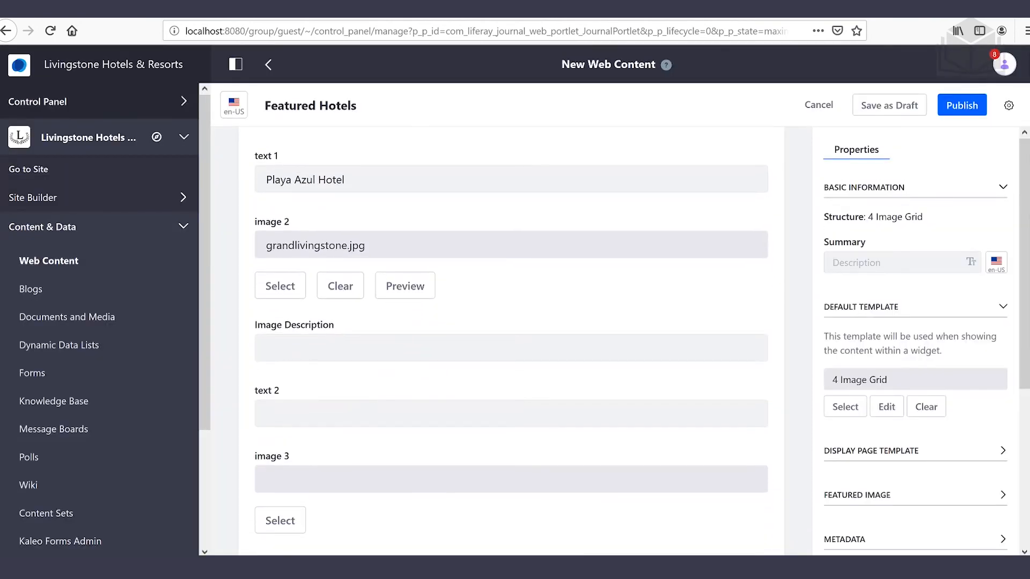
pyautogui.click(446, 413)
pyautogui.write('Grand')
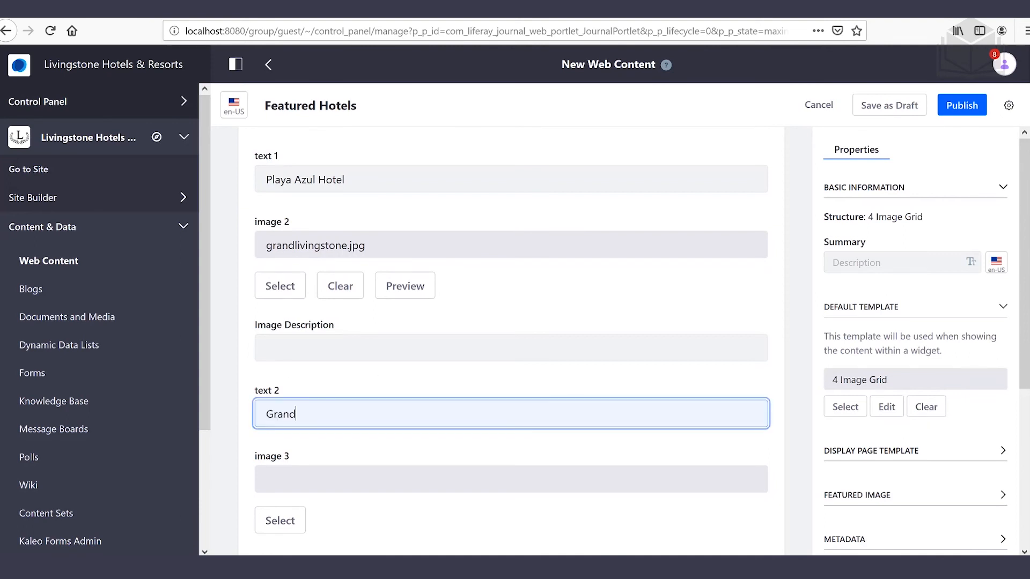
pyautogui.write(' Livingstone Hotel')
# Upload ironrose.jpg as image 3 of the article and set text 3 to The Iron Rose.
pyautogui.scroll(-3, 353, 413)
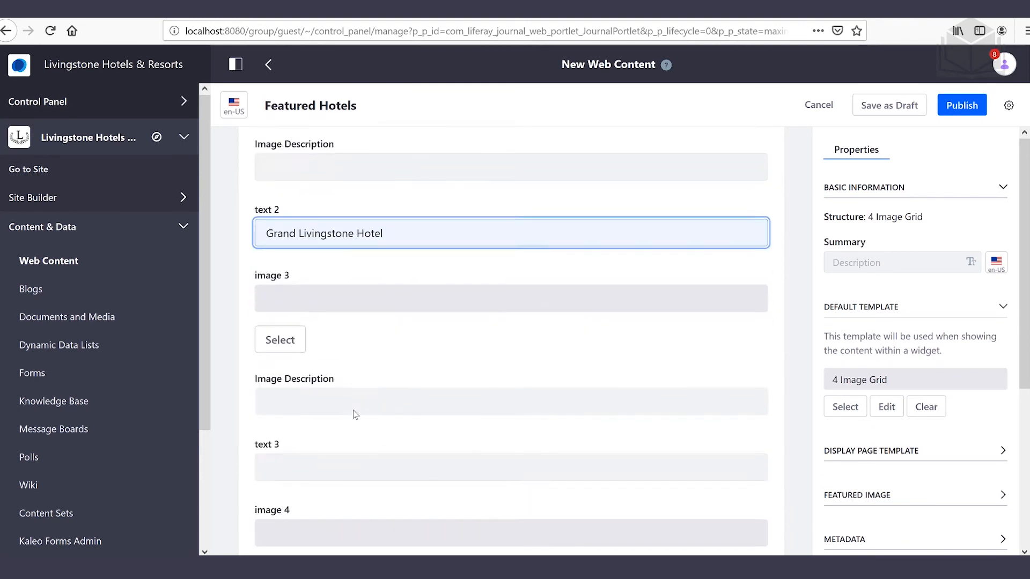
pyautogui.scroll(-1, 353, 413)
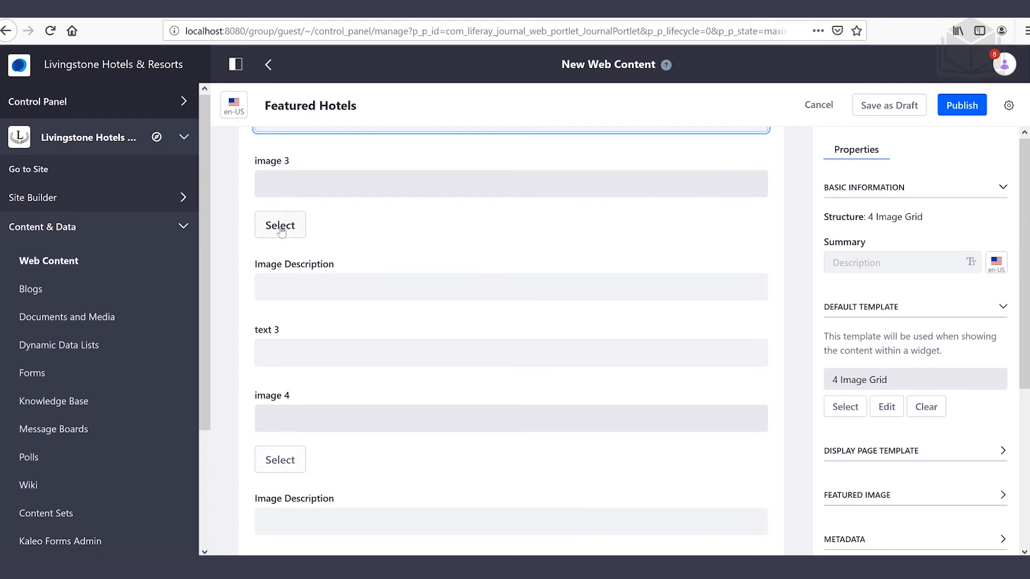
pyautogui.click(280, 226)
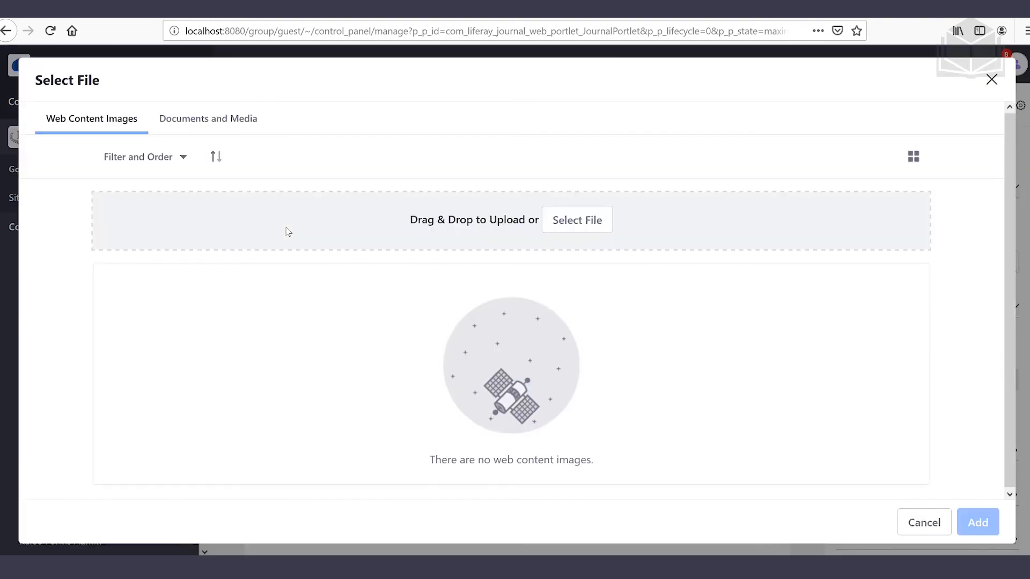
pyautogui.click(566, 221)
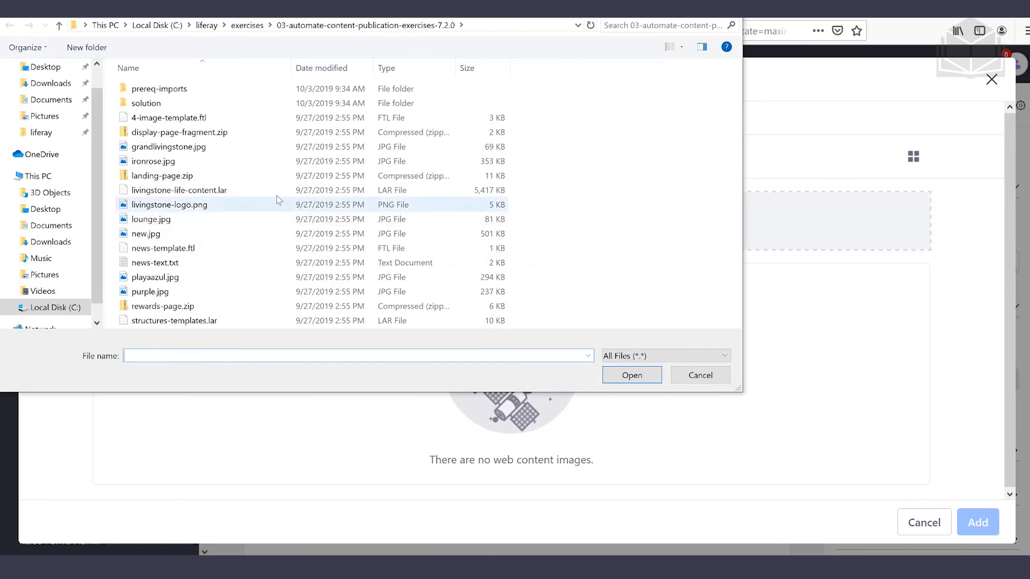
pyautogui.click(263, 167)
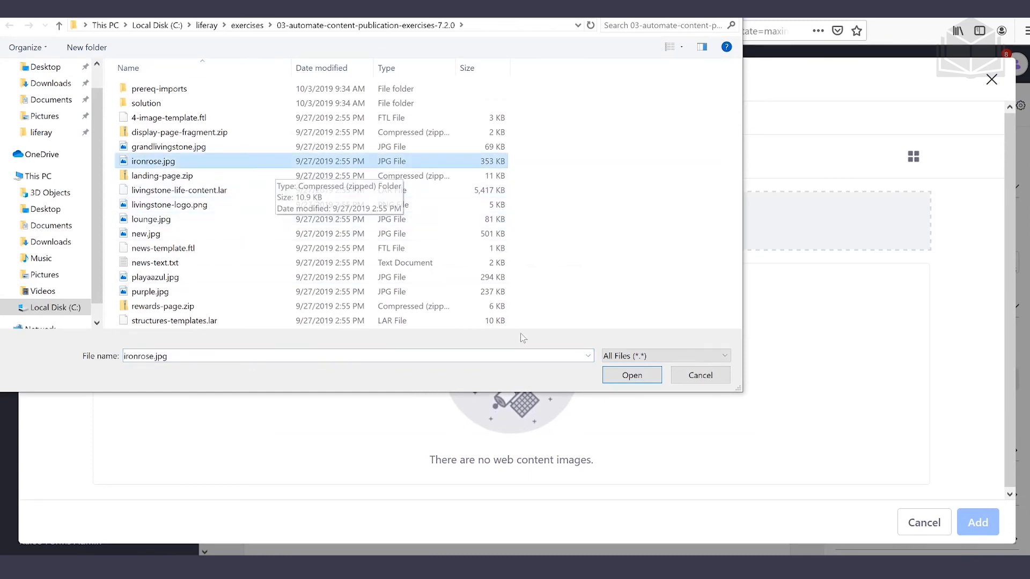
pyautogui.click(632, 375)
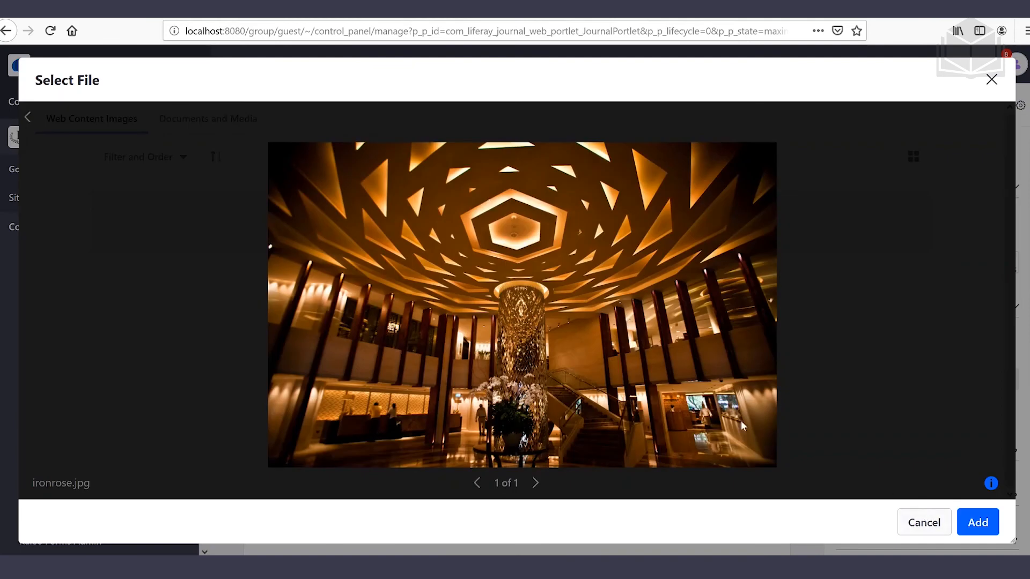
pyautogui.click(988, 533)
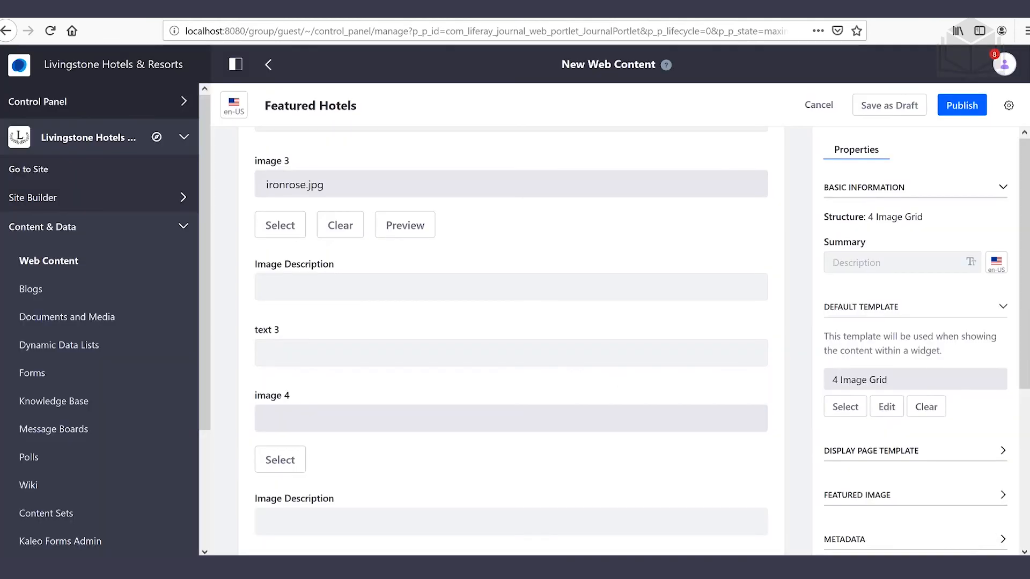
pyautogui.click(510, 353)
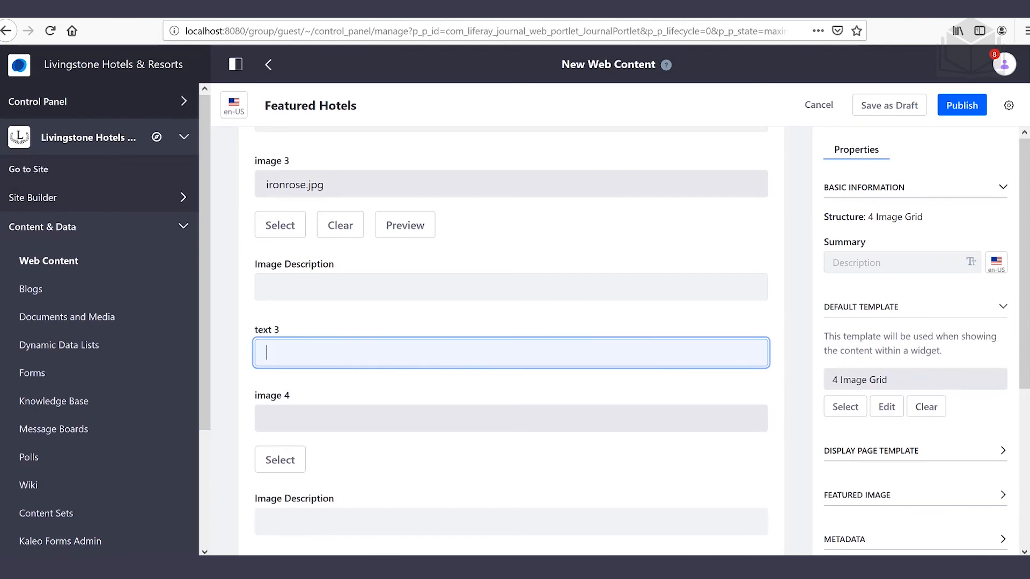
pyautogui.write('The Iron Rose')
# Upload purple.jpg from the exercises folder as image 4 of the Featured Hotels article.
pyautogui.click(280, 460)
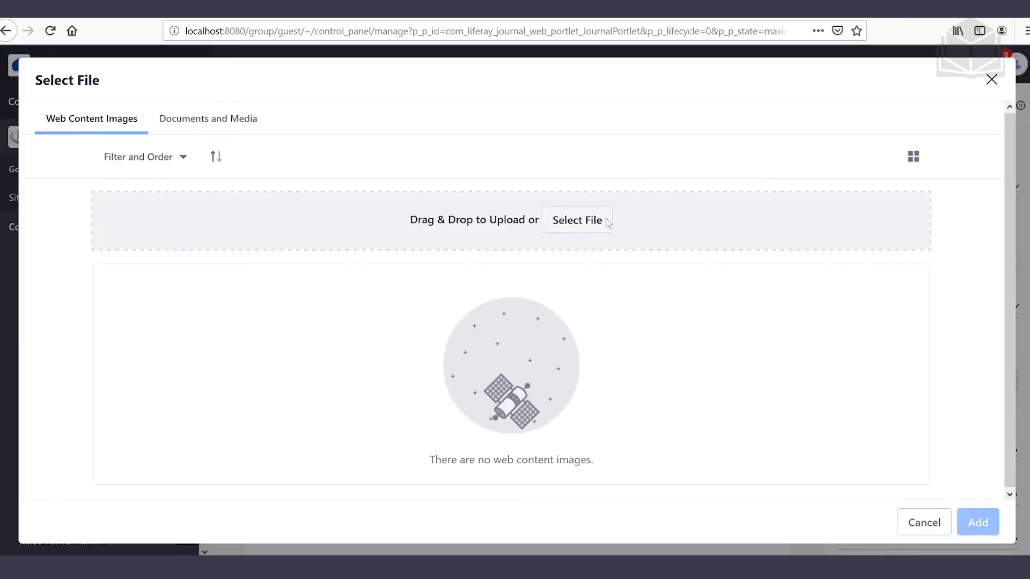
pyautogui.click(577, 220)
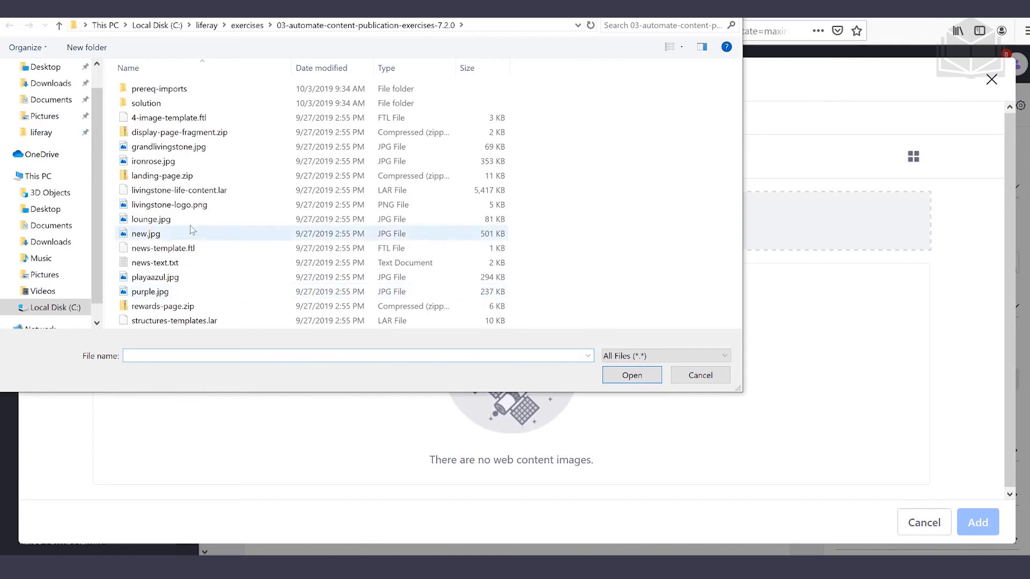
pyautogui.click(186, 291)
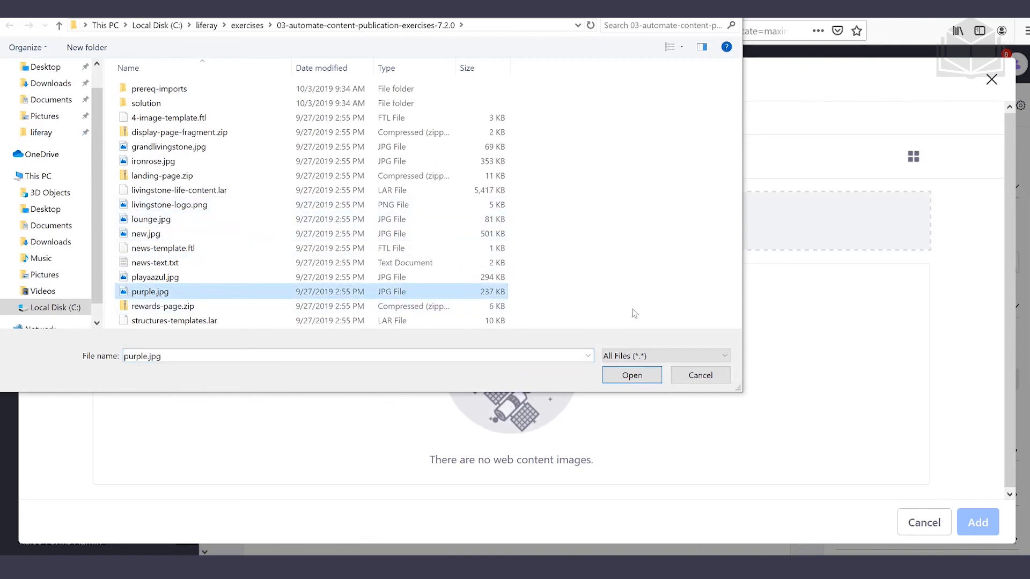
pyautogui.click(629, 377)
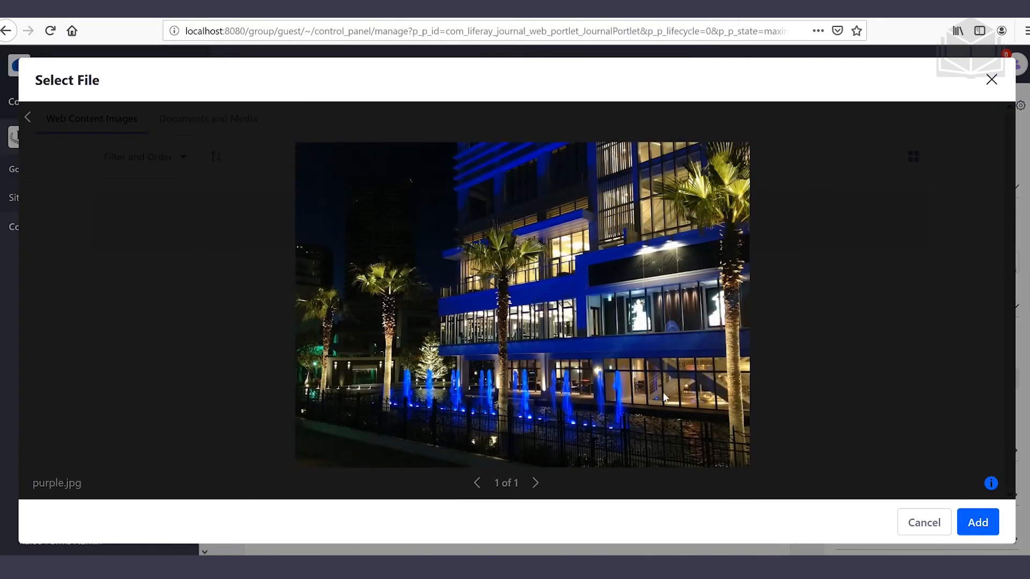
pyautogui.click(985, 527)
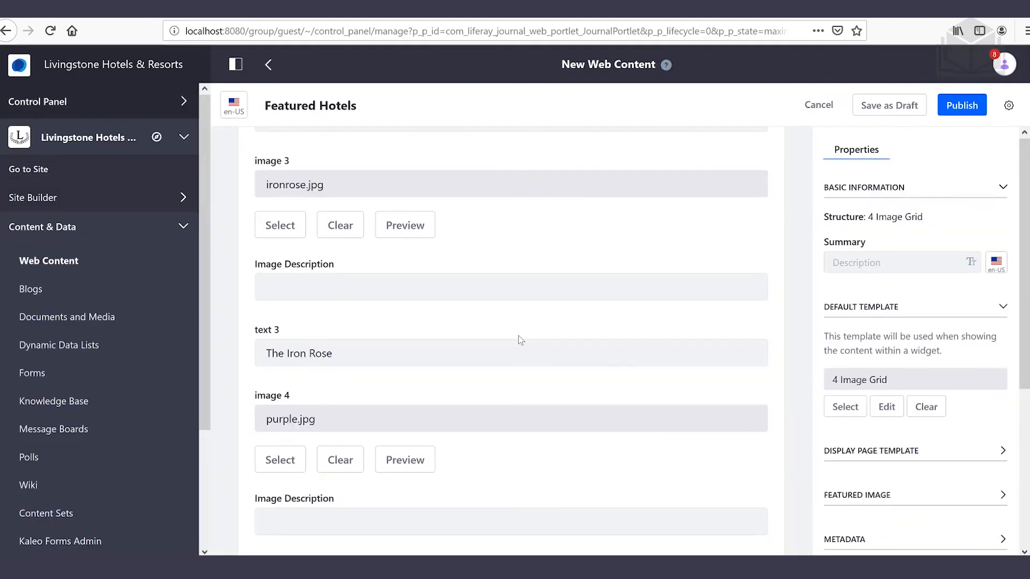
# Set text 4 to Purplace Palace Hotel and publish the Featured Hotels article.
pyautogui.scroll(-2, 520, 340)
pyautogui.click(517, 413)
pyautogui.press('Tab')
pyautogui.write('Purple Palan')
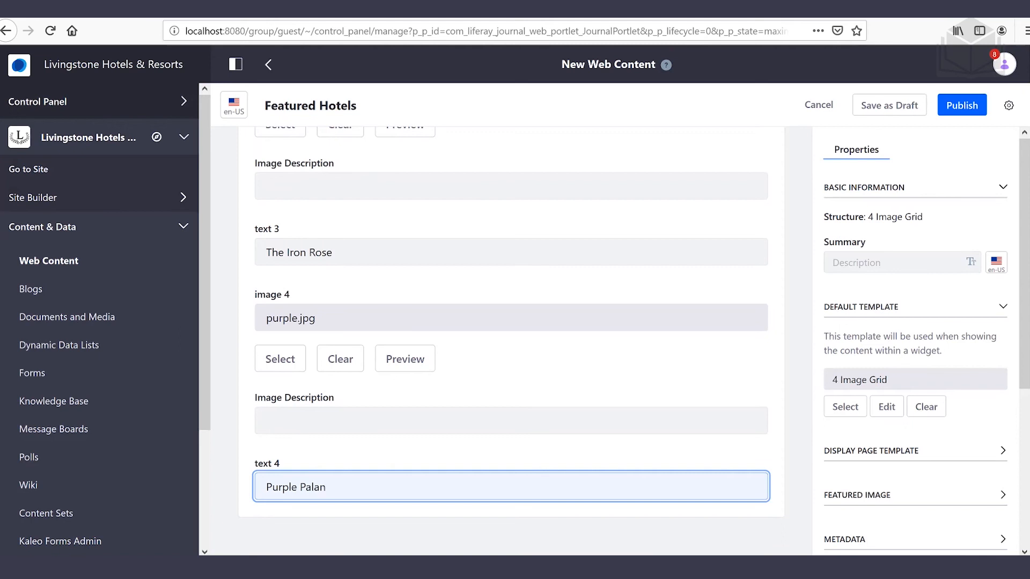
pyautogui.write('e Hotel')
pyautogui.click(955, 104)
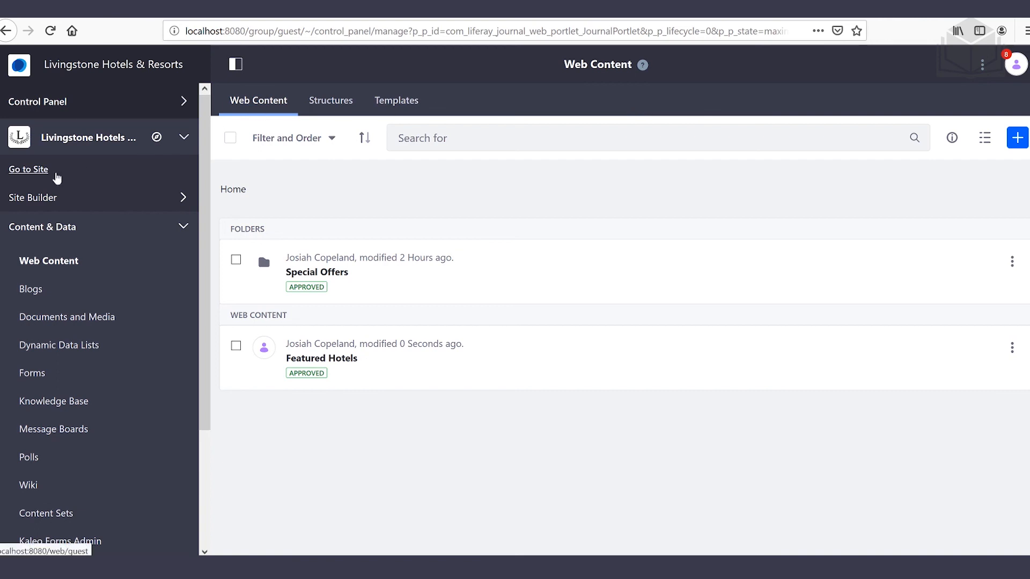
# Go to the site's Home page and place the Featured Hotels content in the empty area below the navigation.
pyautogui.click(29, 169)
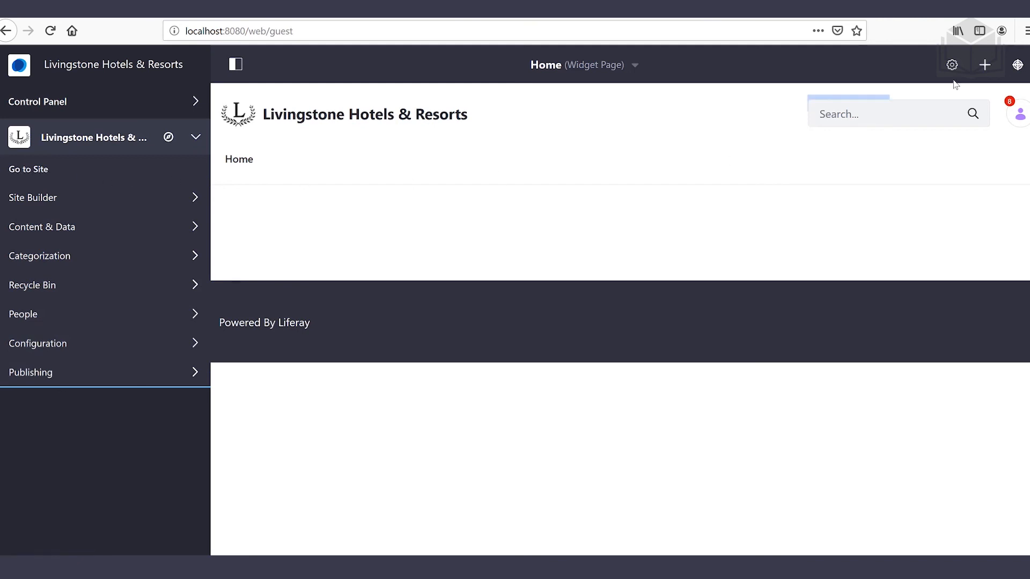
pyautogui.click(985, 64)
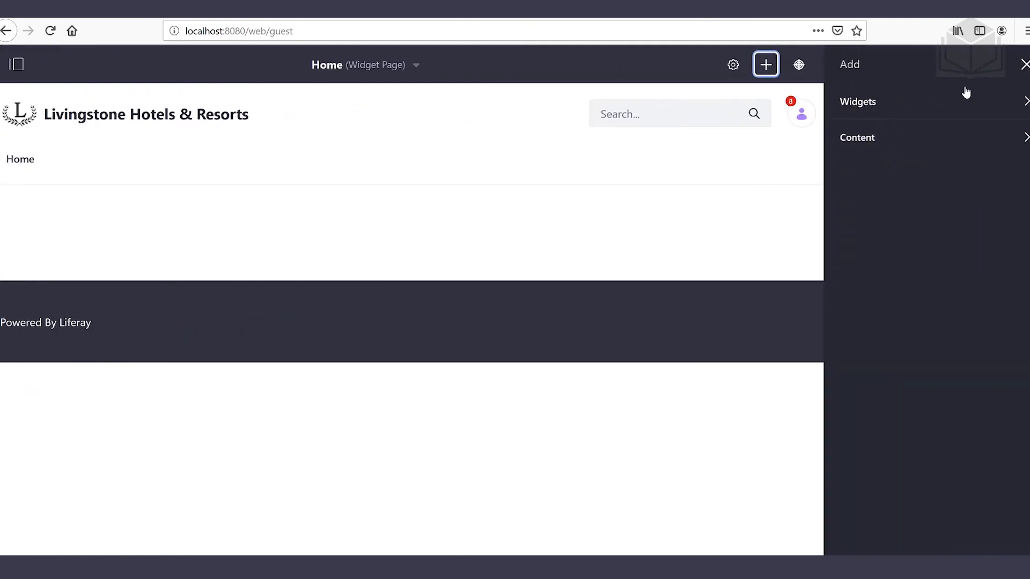
pyautogui.click(939, 143)
pyautogui.press('Tab')
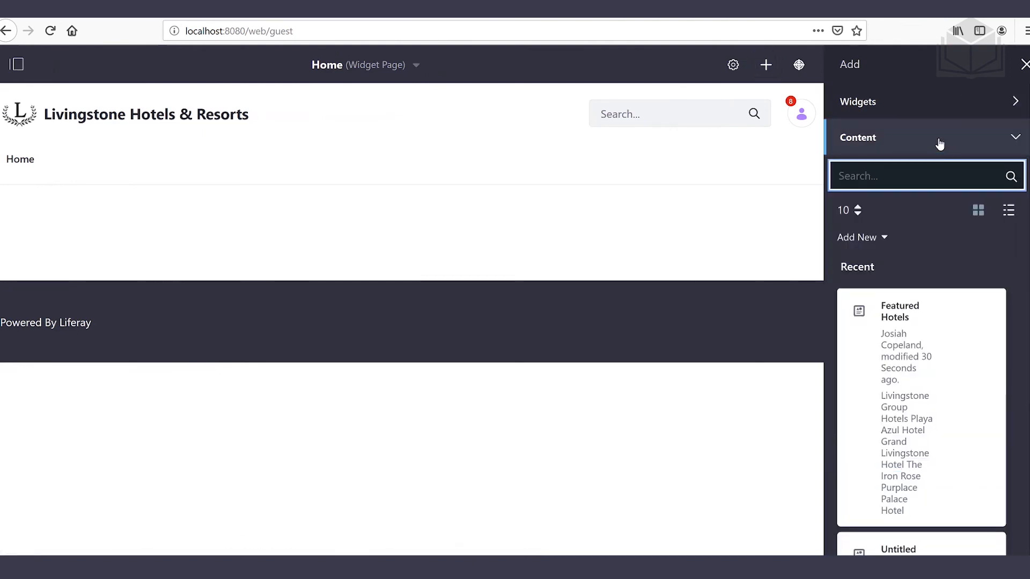
pyautogui.scroll(-2, 939, 161)
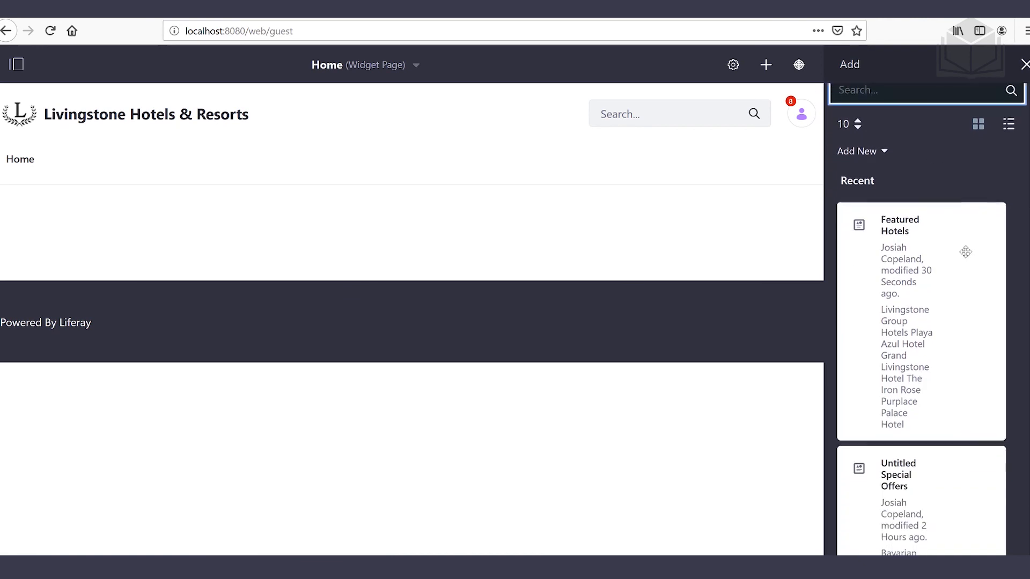
pyautogui.moveTo(903, 217); pyautogui.dragTo(411, 217)
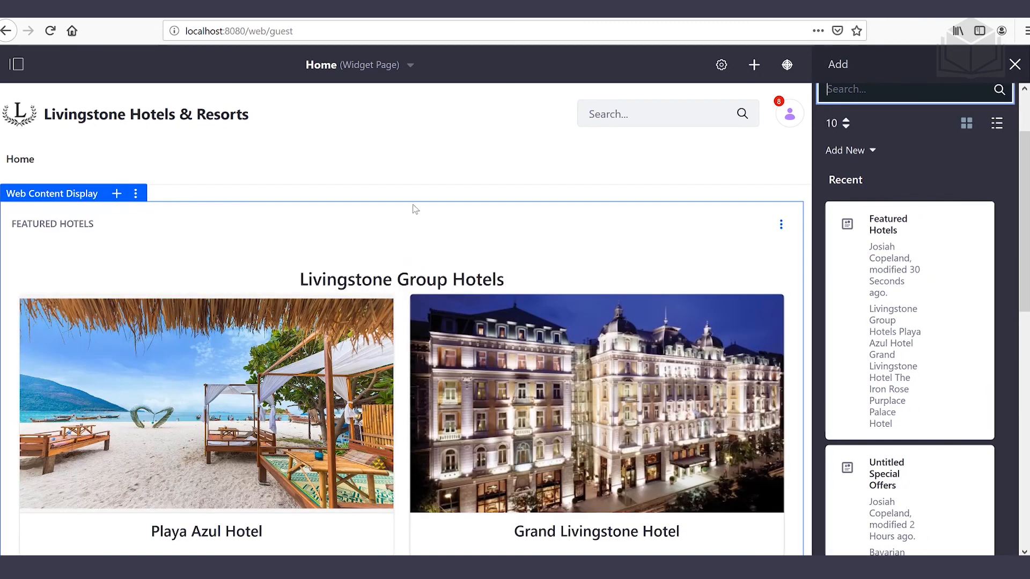
# Set the application decorator of the Featured Hotels web content display to Barebone in its look and feel configuration and save.
pyautogui.click(1014, 65)
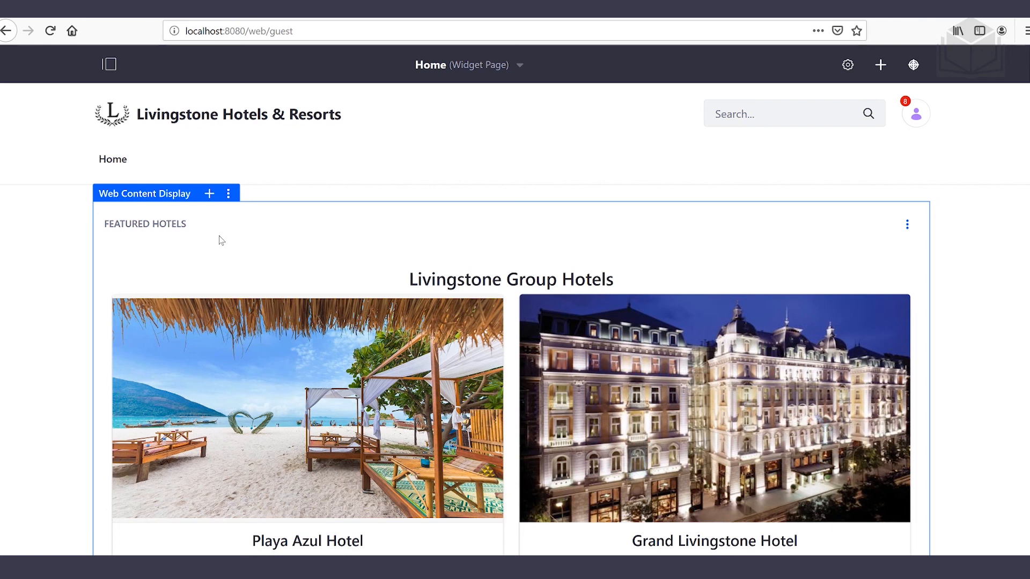
pyautogui.click(228, 194)
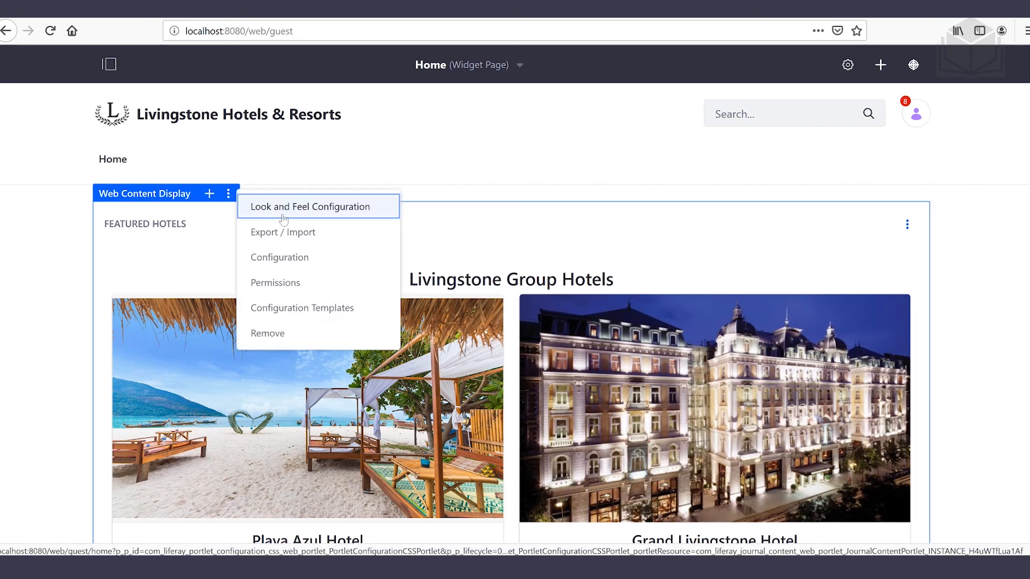
pyautogui.click(320, 210)
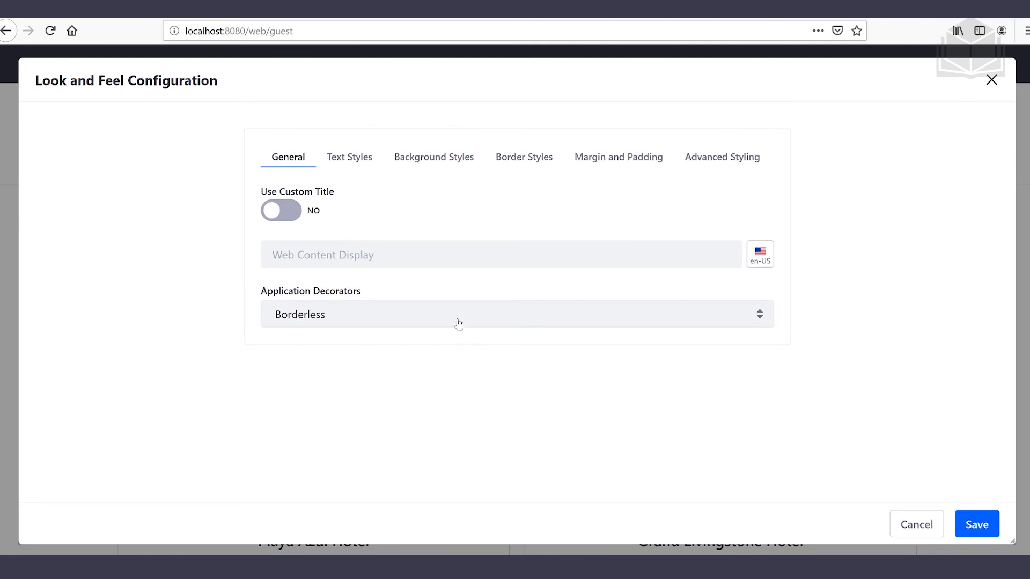
pyautogui.click(379, 315)
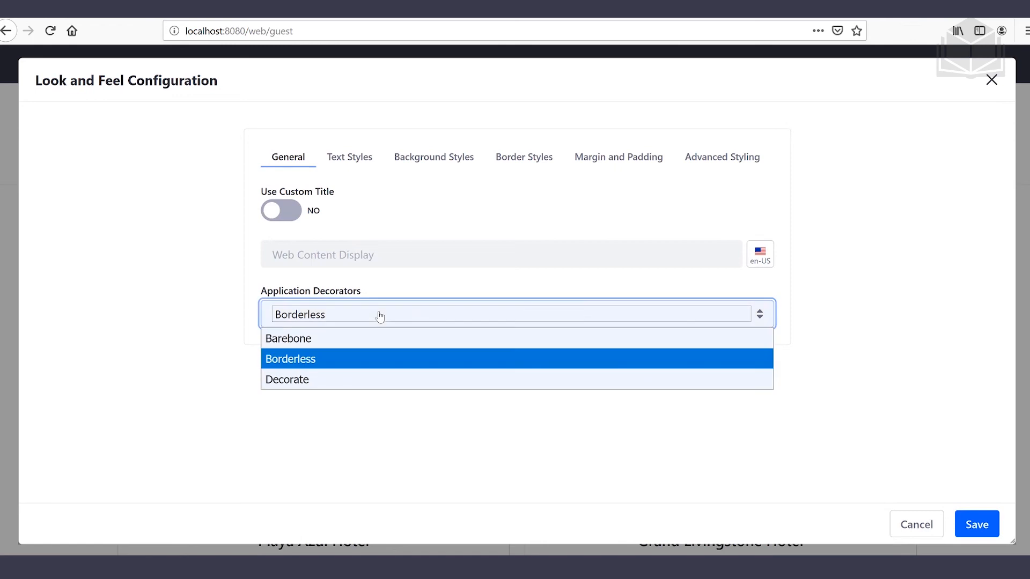
pyautogui.click(354, 338)
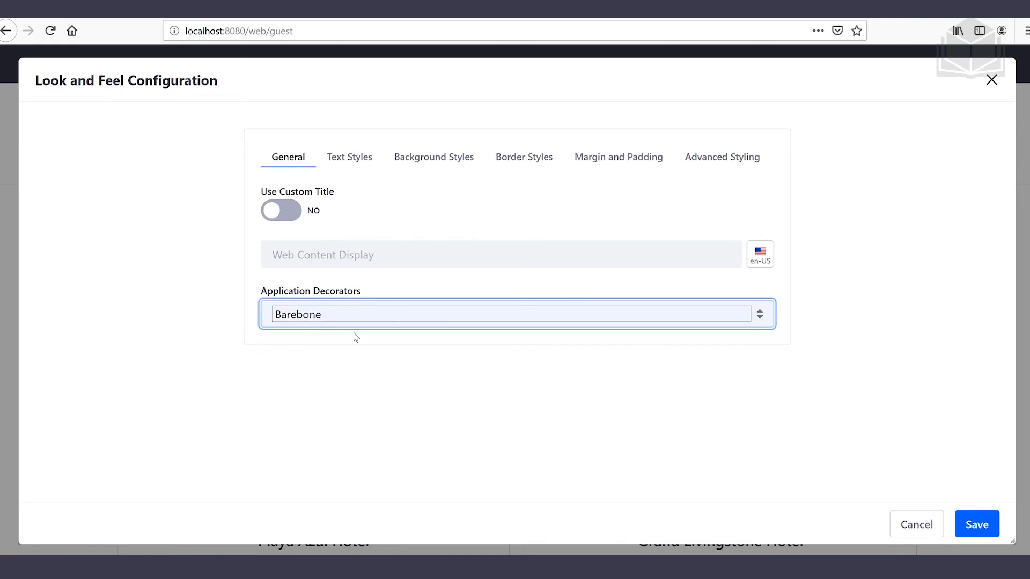
pyautogui.click(981, 527)
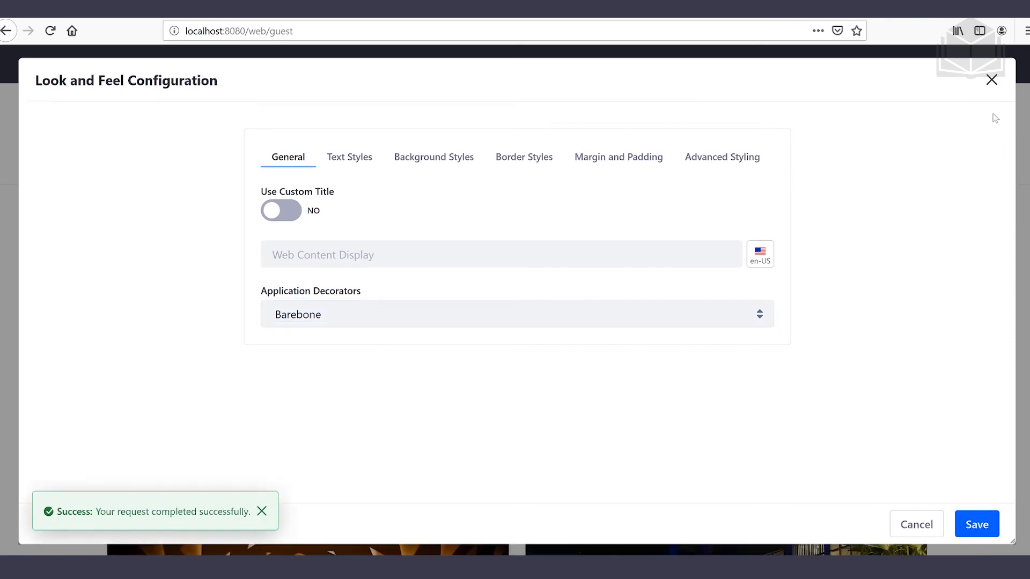
pyautogui.click(991, 80)
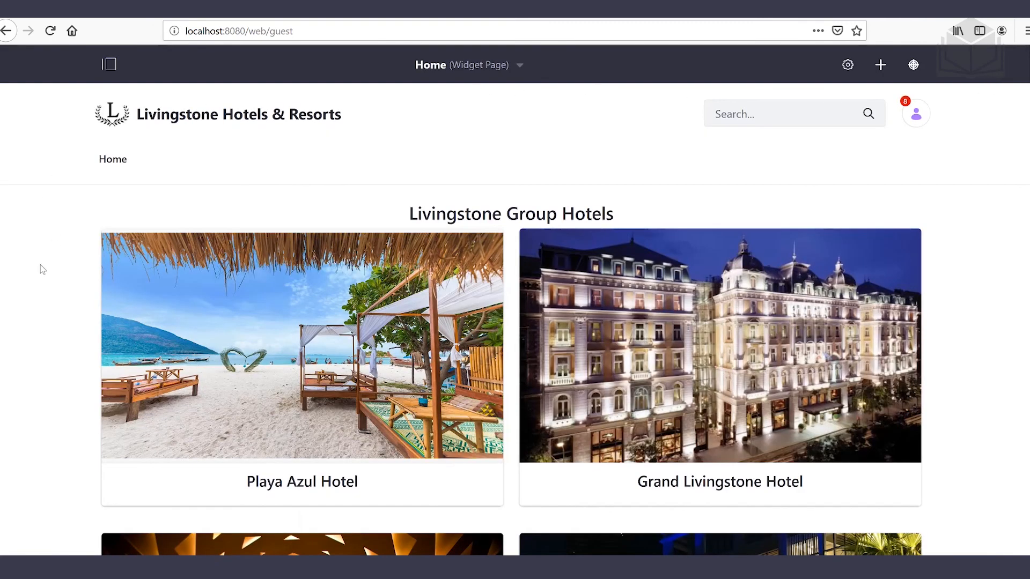
pyautogui.scroll(-2, 42, 270)
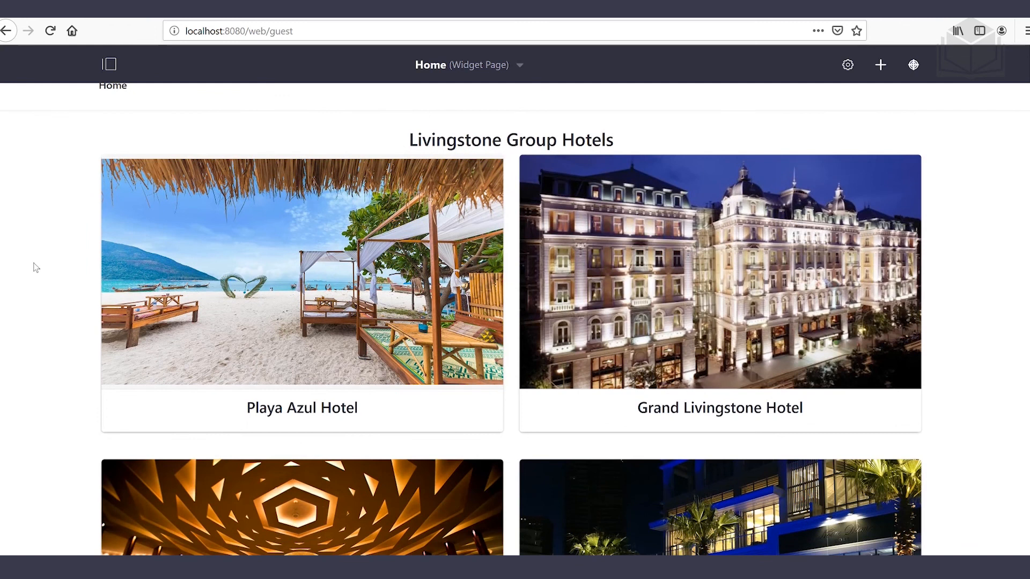